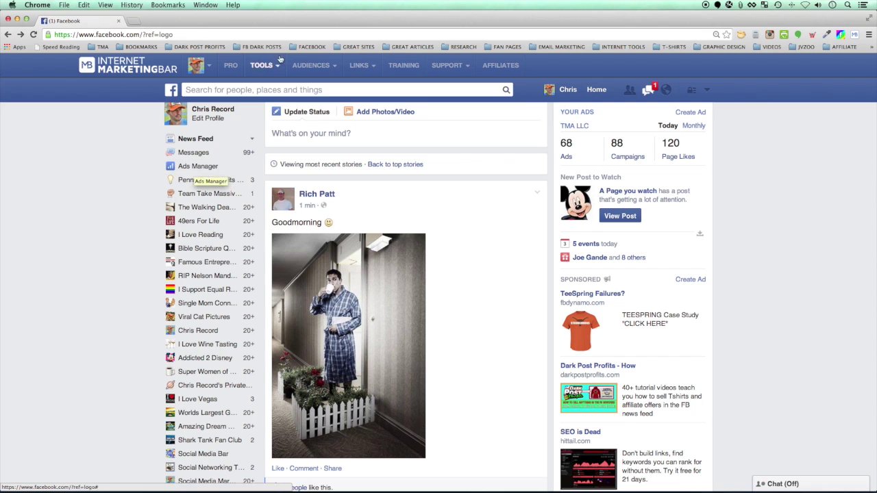
Open the Facebook Power Editor at facebook.com/ads/manage/powereditor/.
{"action": "left_click", "coordinate": [312, 47]}
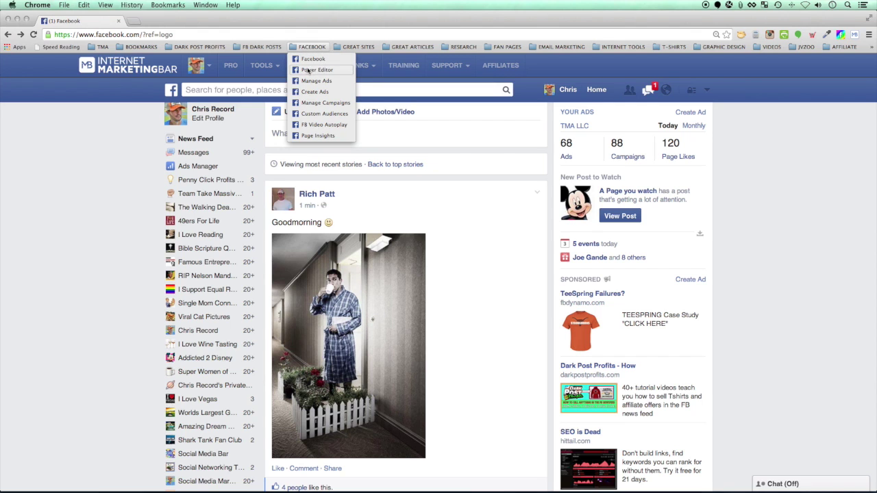
{"action": "left_click", "coordinate": [312, 70]}
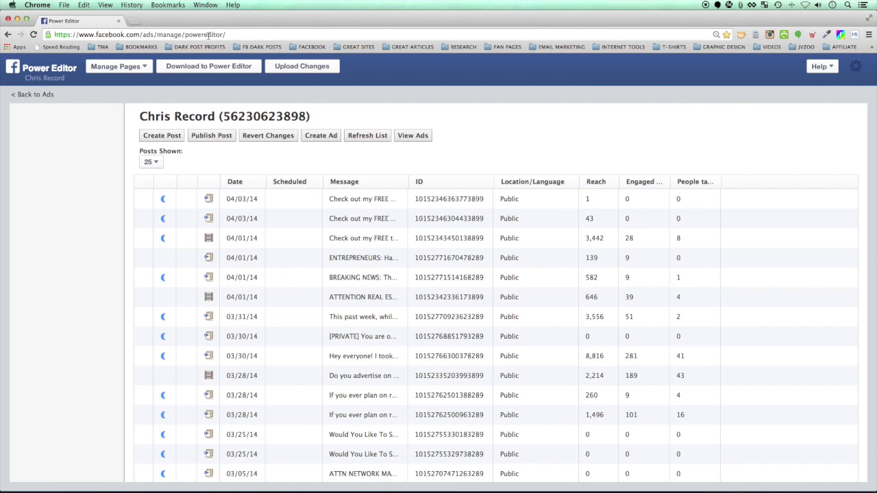
{"action": "left_click_drag", "start_coordinate": [97, 34], "coordinate": [223, 33]}
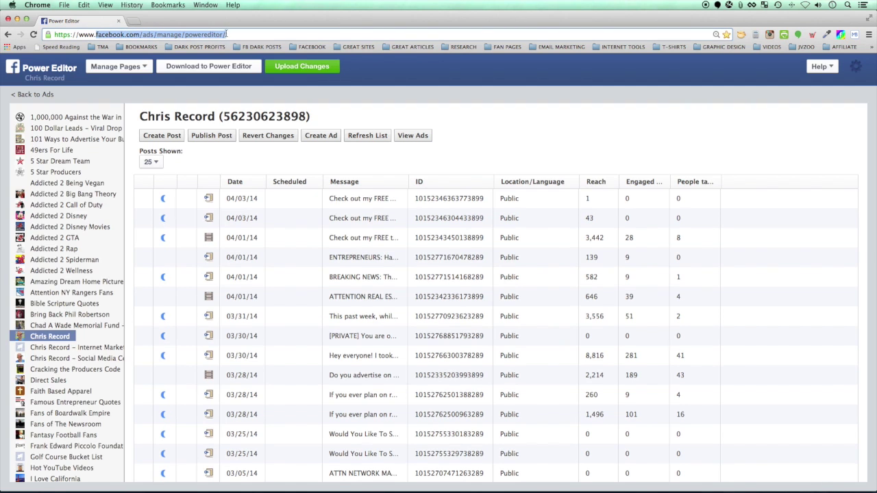
{"action": "left_click", "coordinate": [249, 36]}
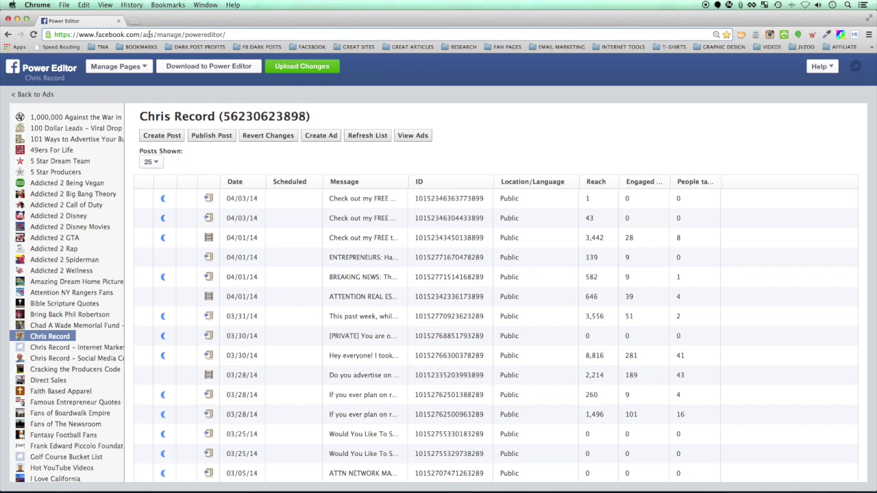
{"action": "left_click", "coordinate": [167, 5]}
{"action": "left_click", "coordinate": [356, 34]}
{"action": "left_click", "coordinate": [311, 47]}
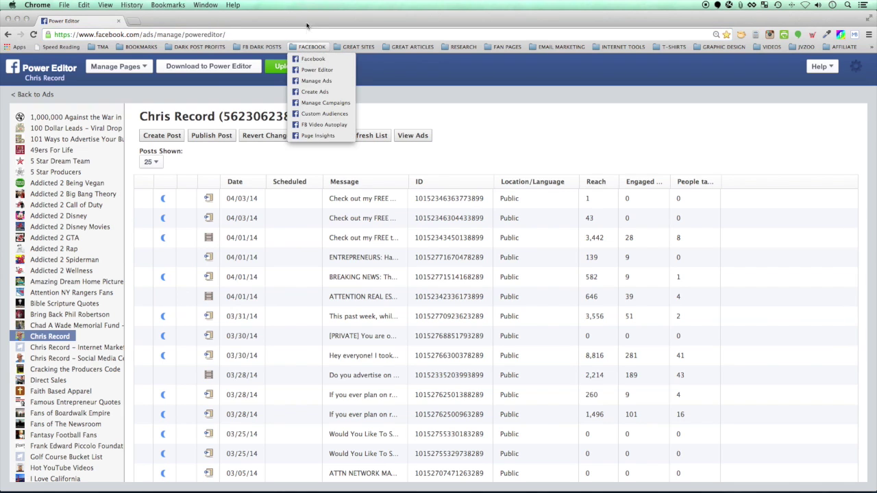
{"action": "left_click", "coordinate": [301, 32]}
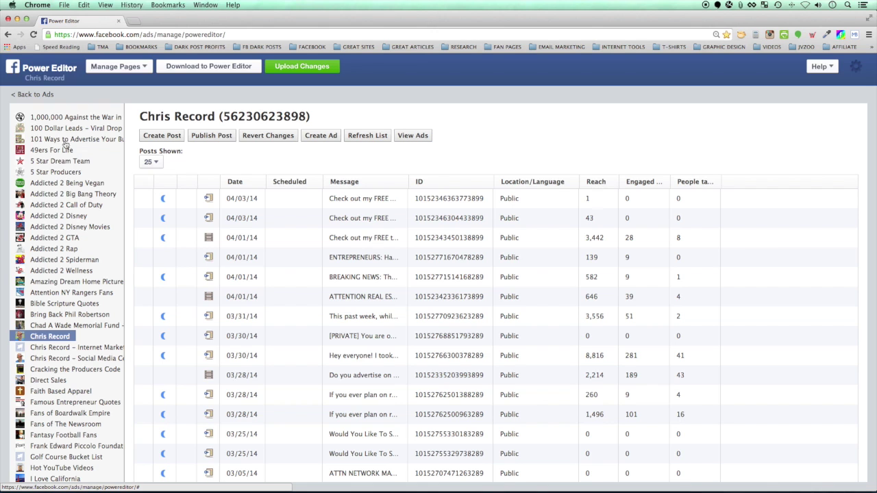
Download all three ad accounts, with all campaigns from the start of time, into the Power Editor and accept erasing changes not uploaded.
{"action": "left_click", "coordinate": [190, 68]}
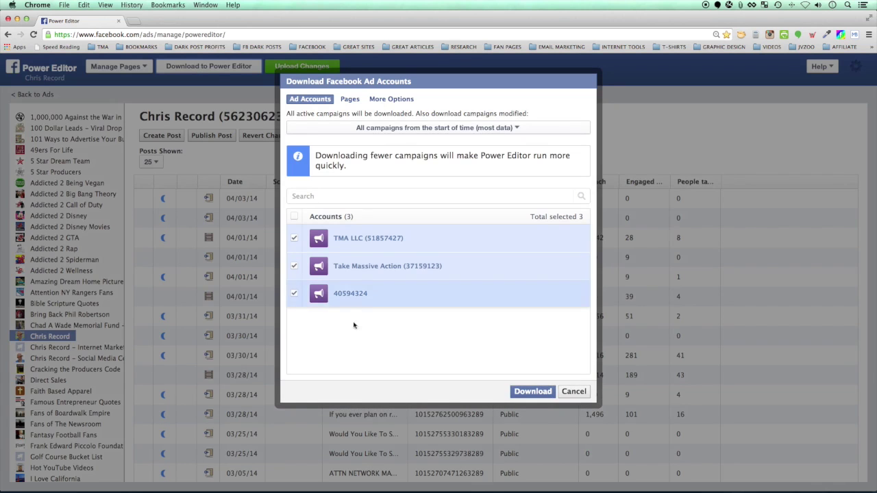
{"action": "left_click", "coordinate": [527, 391]}
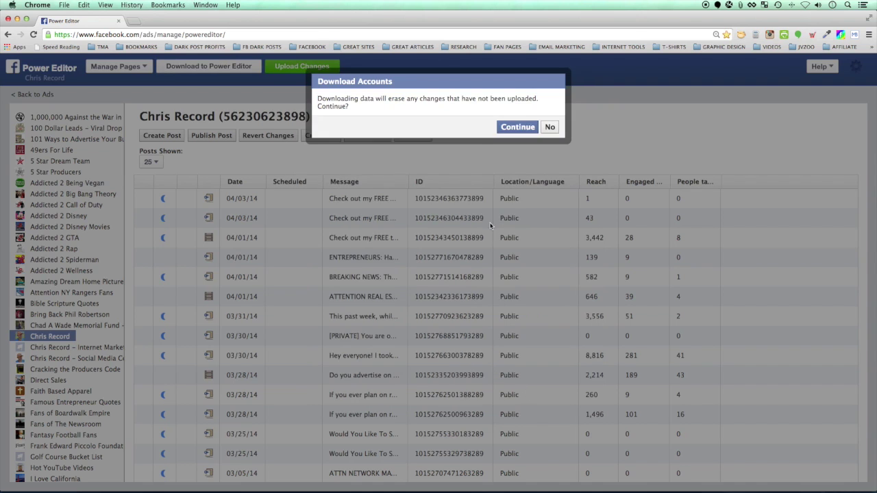
{"action": "left_click", "coordinate": [517, 127]}
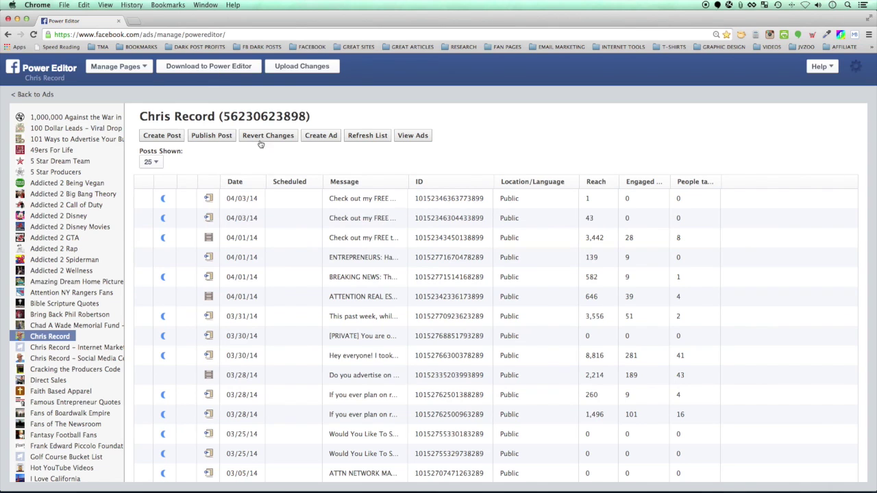
Choose the Manage Pages view in the Power Editor.
{"action": "left_click", "coordinate": [145, 70]}
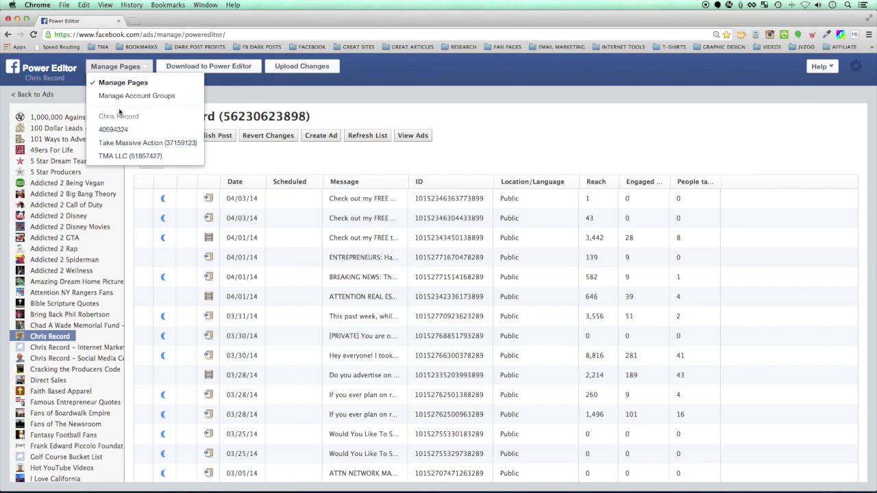
{"action": "left_click", "coordinate": [482, 128]}
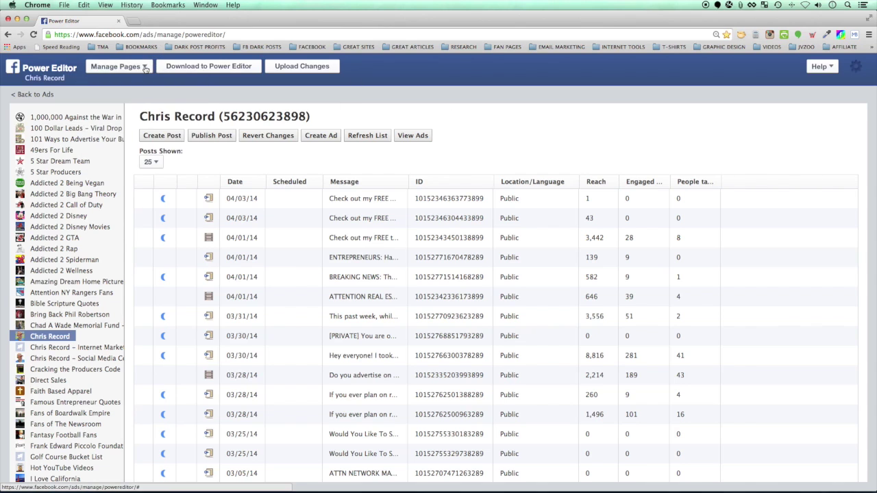
{"action": "left_click", "coordinate": [146, 67]}
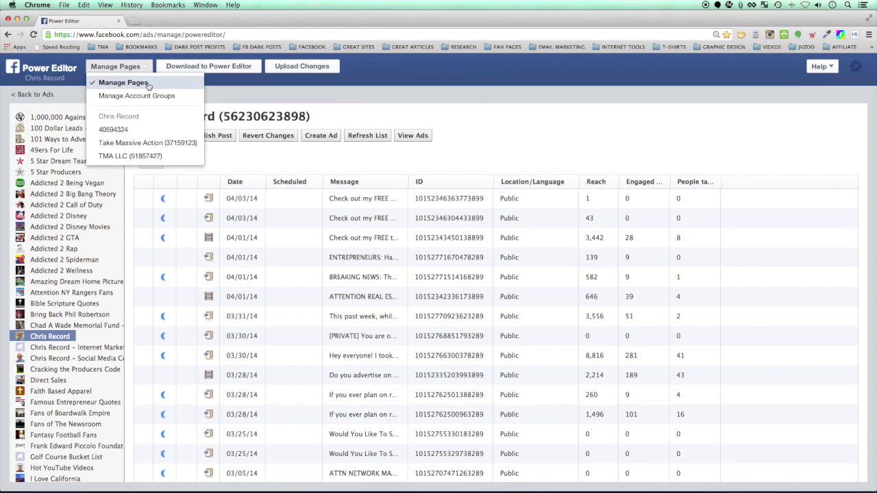
{"action": "left_click", "coordinate": [124, 83]}
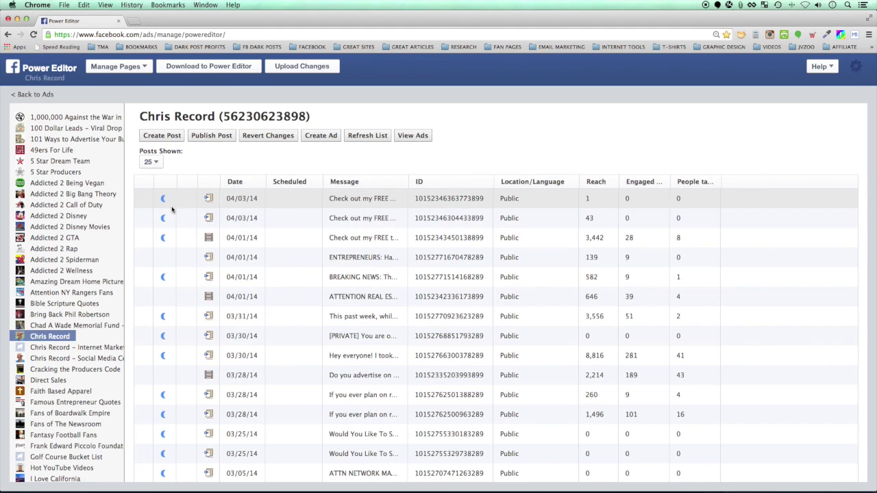
Preview the 03/30/14 "Hey everyone! I took" dark post and compare it with the 03/28/14 "Do you advertise on" video post.
{"action": "scroll", "coordinate": [163, 356], "scroll_direction": "down", "scroll_amount": 1}
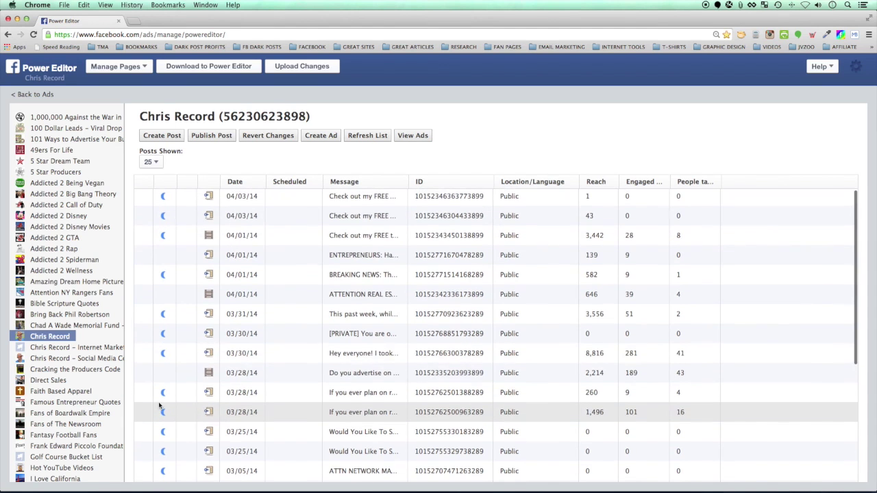
{"action": "left_click", "coordinate": [165, 353]}
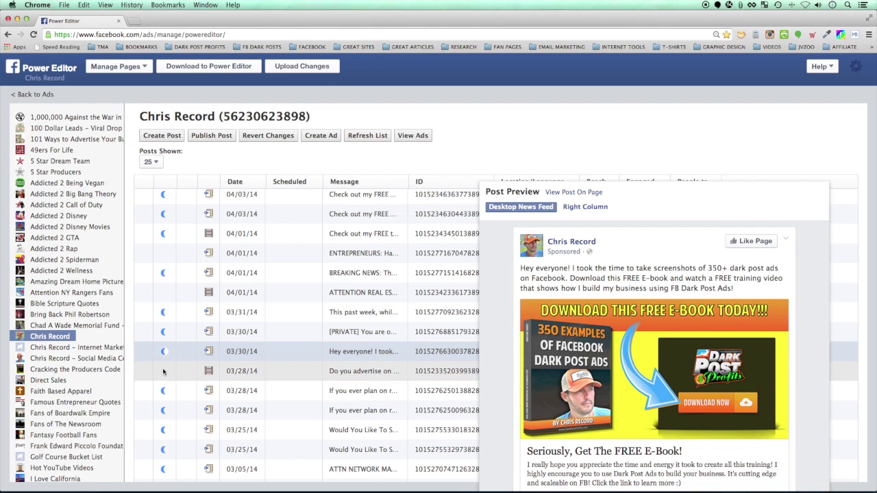
{"action": "left_click", "coordinate": [163, 370]}
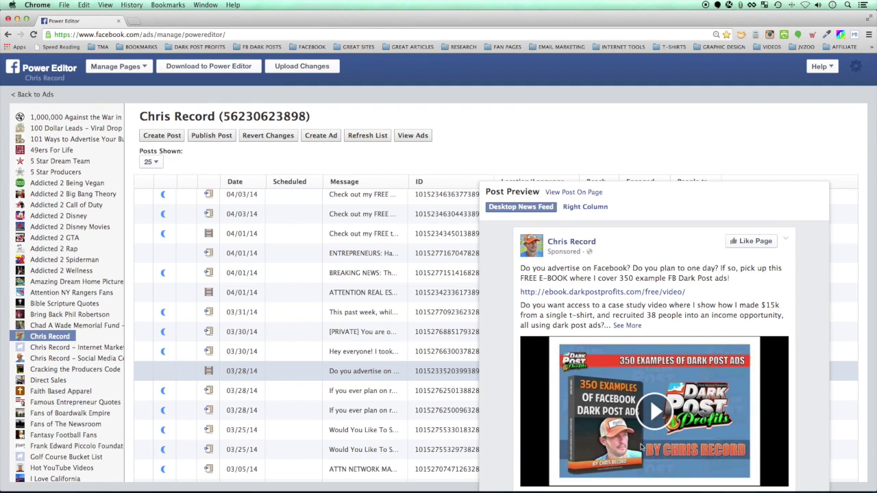
{"action": "left_click", "coordinate": [164, 354]}
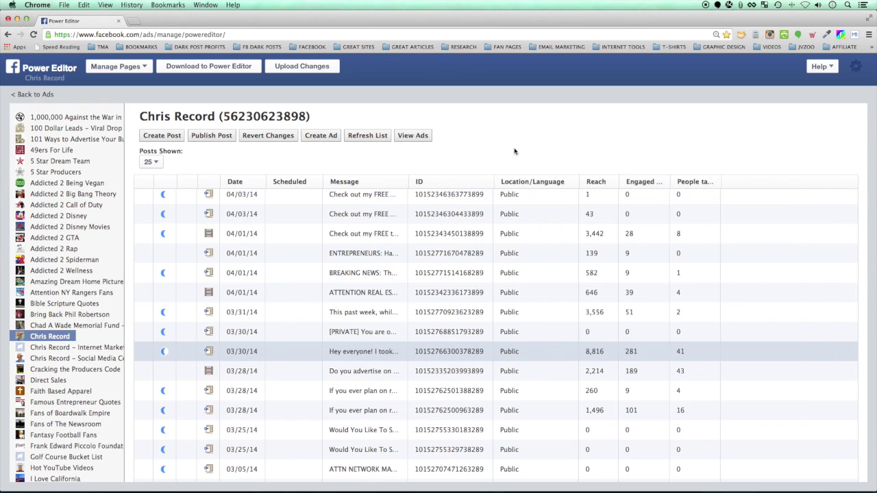
Open a new unpublished page post and review the fields of the Photo, Video, Status and Offer post types.
{"action": "left_click", "coordinate": [152, 139]}
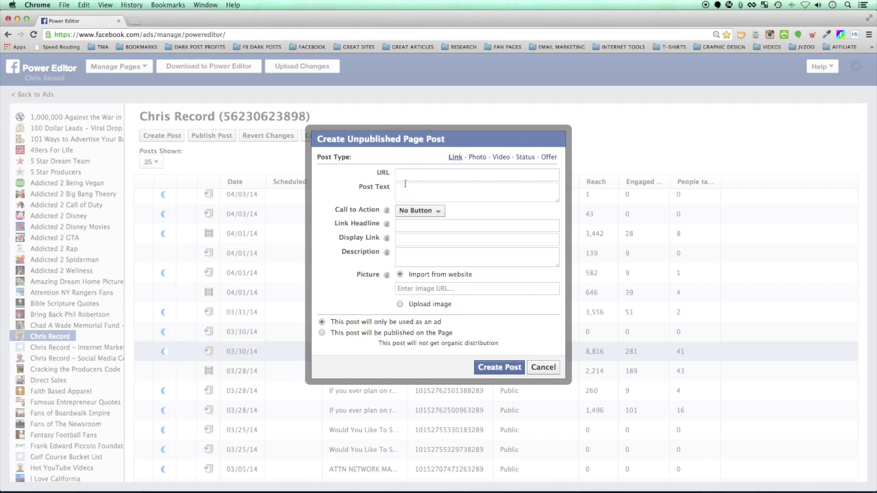
{"action": "left_click", "coordinate": [477, 158]}
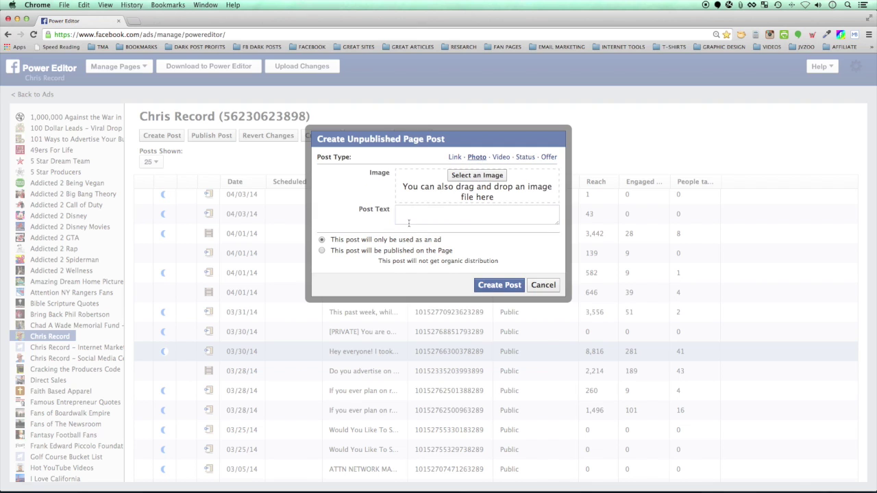
{"action": "left_click", "coordinate": [500, 157]}
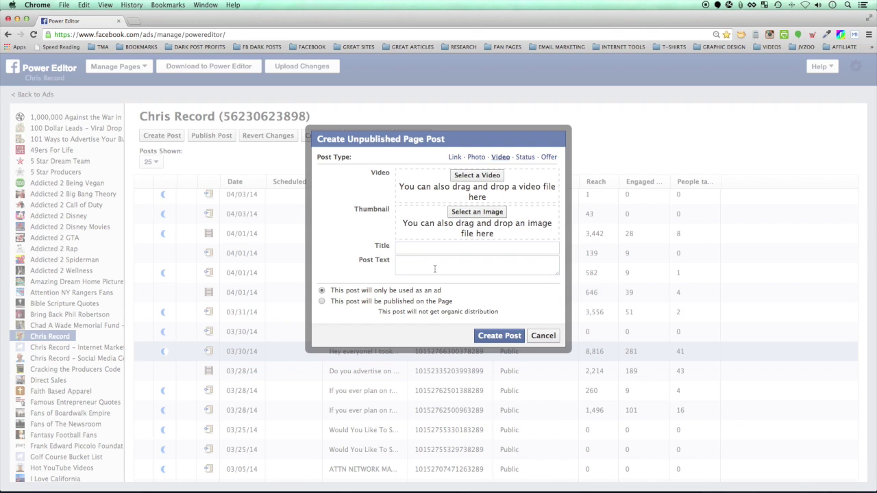
{"action": "left_click", "coordinate": [525, 158]}
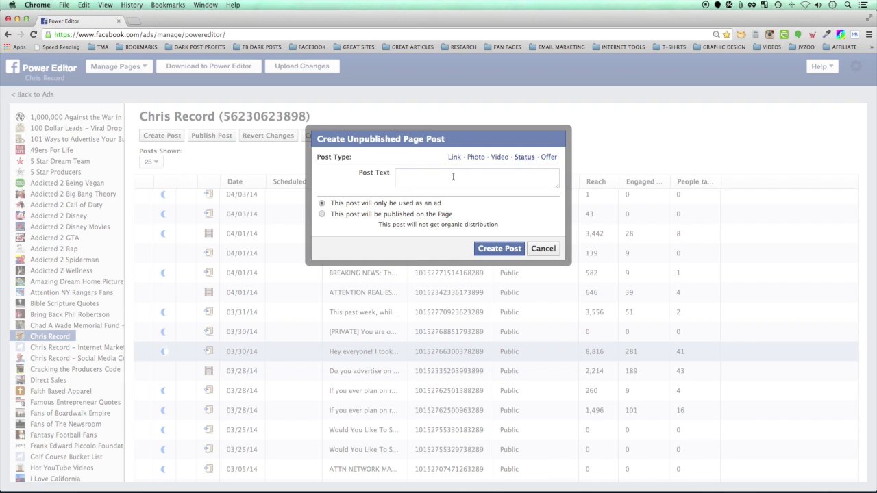
{"action": "left_click", "coordinate": [548, 157]}
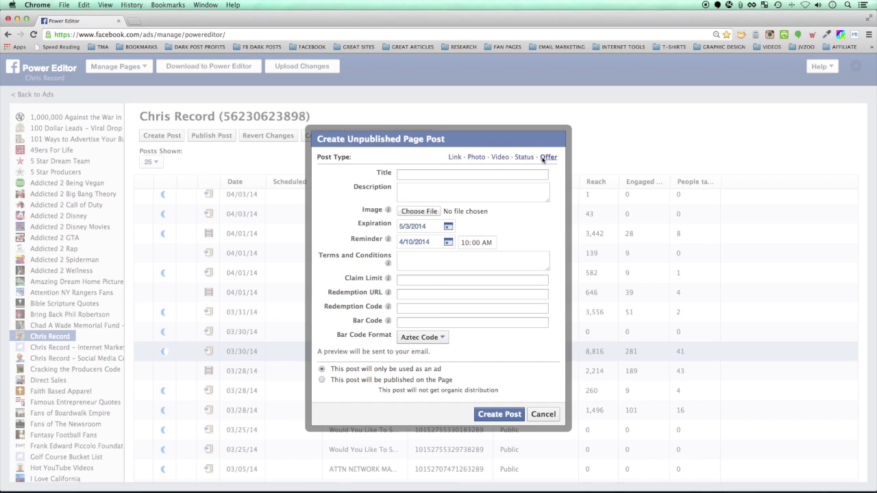
{"action": "left_click", "coordinate": [499, 157]}
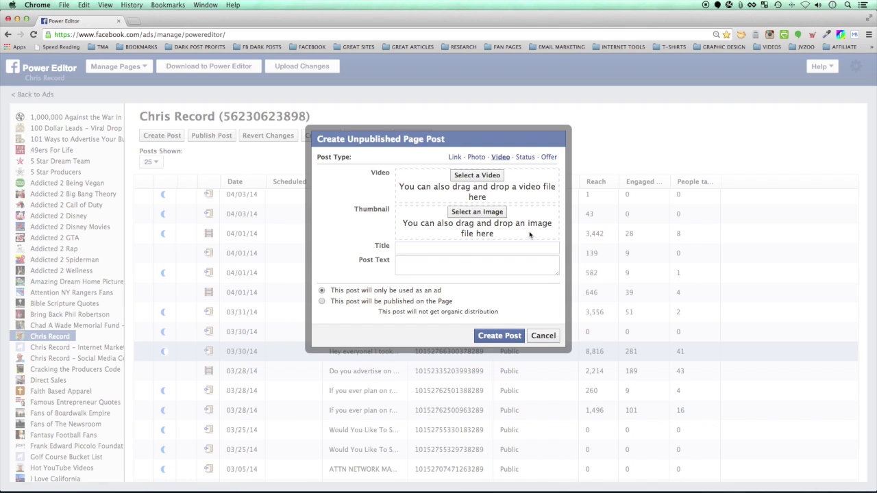
Switch the unpublished post to the Link type and review its URL, Post Text, Call to Action and Link Headline fields.
{"action": "left_click", "coordinate": [455, 157]}
{"action": "left_click", "coordinate": [442, 174]}
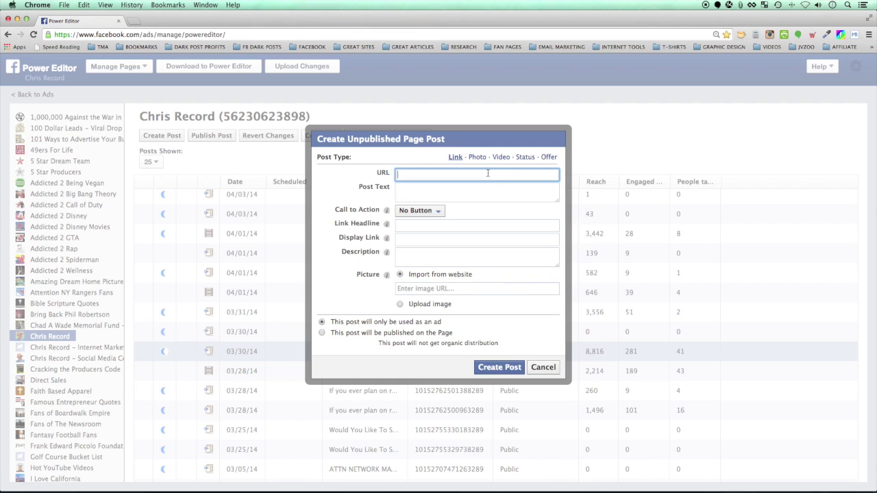
{"action": "left_click", "coordinate": [408, 189]}
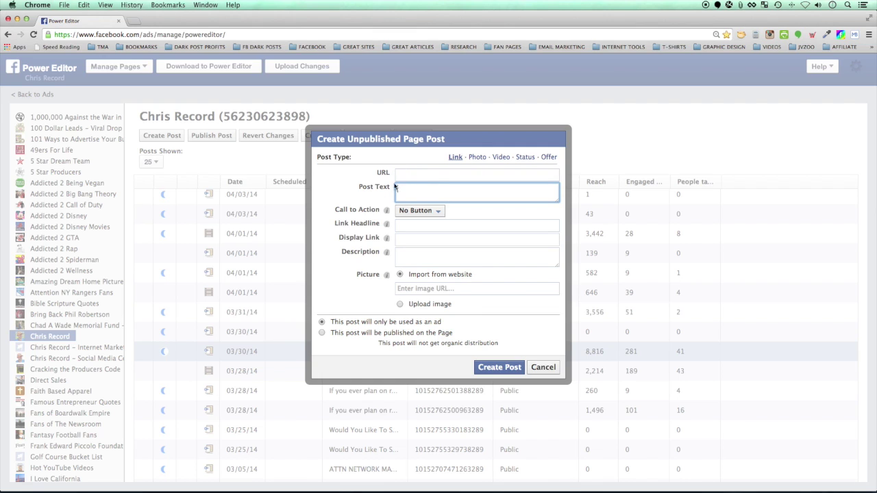
{"action": "left_click", "coordinate": [434, 212]}
{"action": "left_click", "coordinate": [372, 199]}
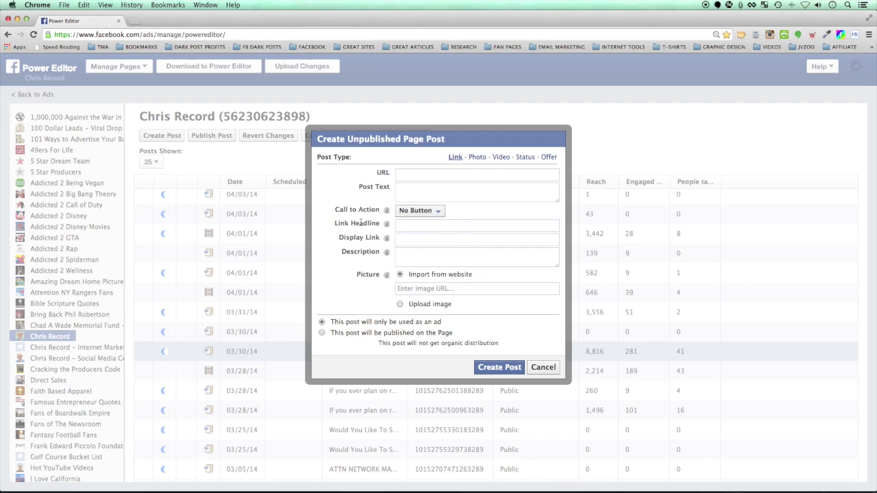
{"action": "left_click", "coordinate": [415, 226]}
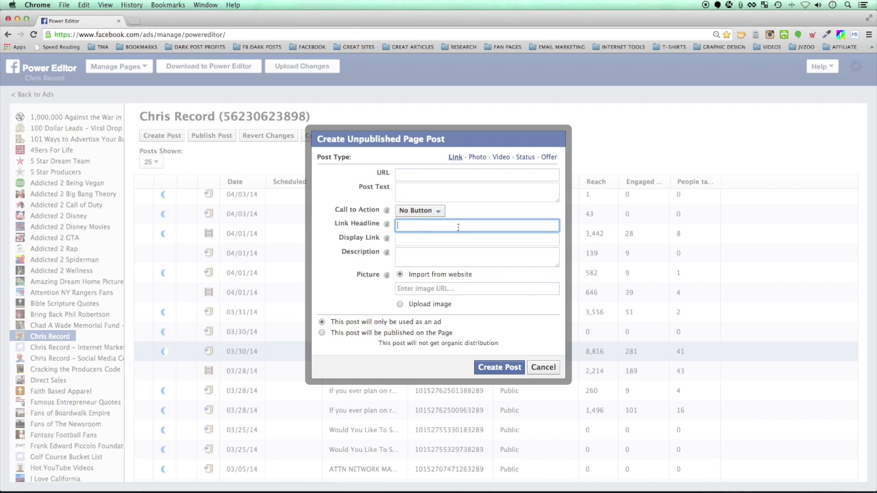
{"action": "mouse_move", "coordinate": [387, 227]}
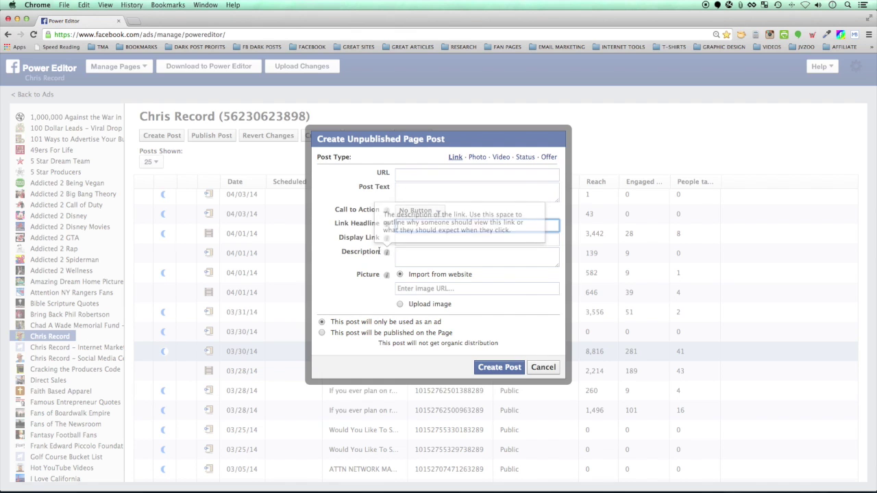
Try "google me" as the display link and the Upload image option for the picture, and discard the unpublished post.
{"action": "left_click", "coordinate": [420, 238]}
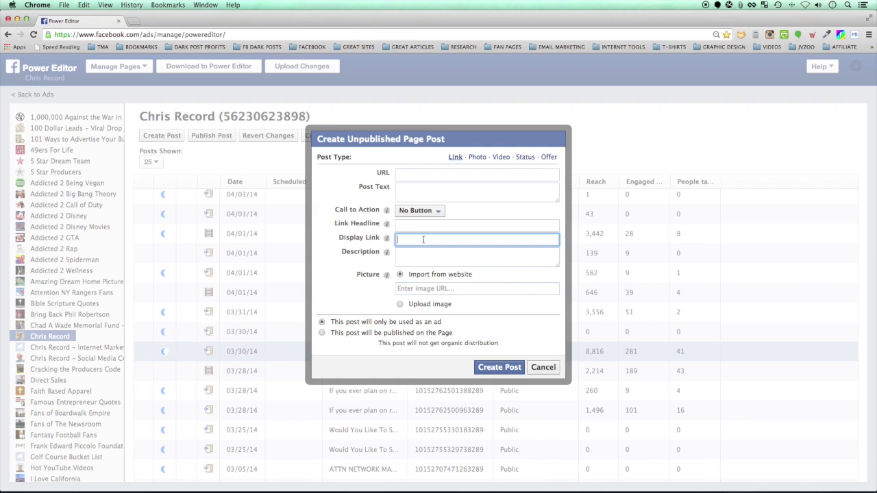
{"action": "type", "text": "go"}
{"action": "left_click", "coordinate": [401, 305]}
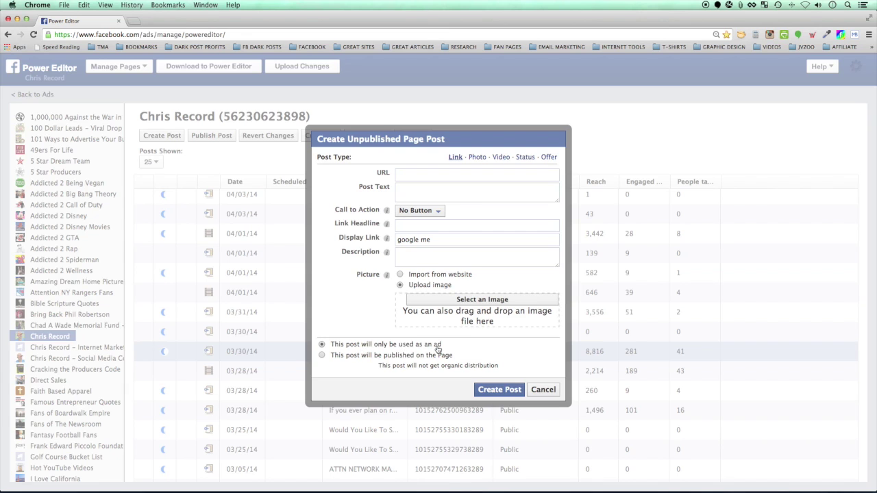
{"action": "left_click", "coordinate": [544, 389]}
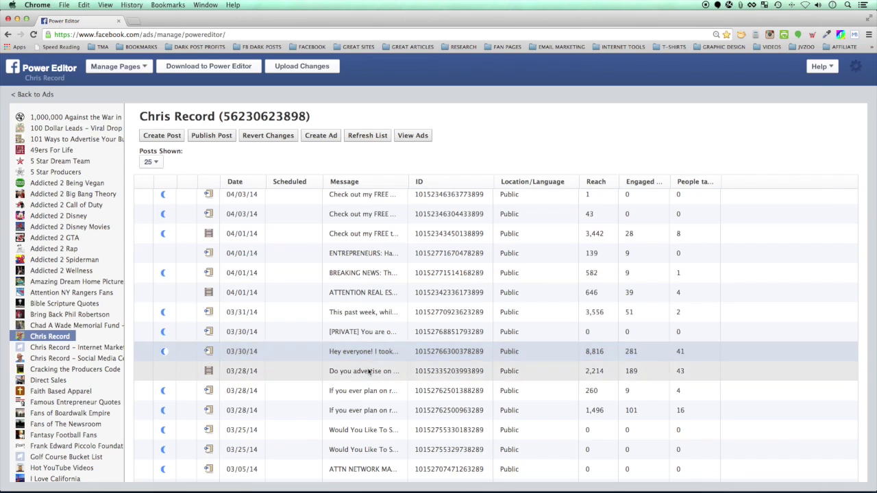
Examine the previews of the 03/30/14 "Hey everyone! I took" post and the first 04/03/14 "Check out my FREE" post.
{"action": "mouse_move", "coordinate": [363, 351]}
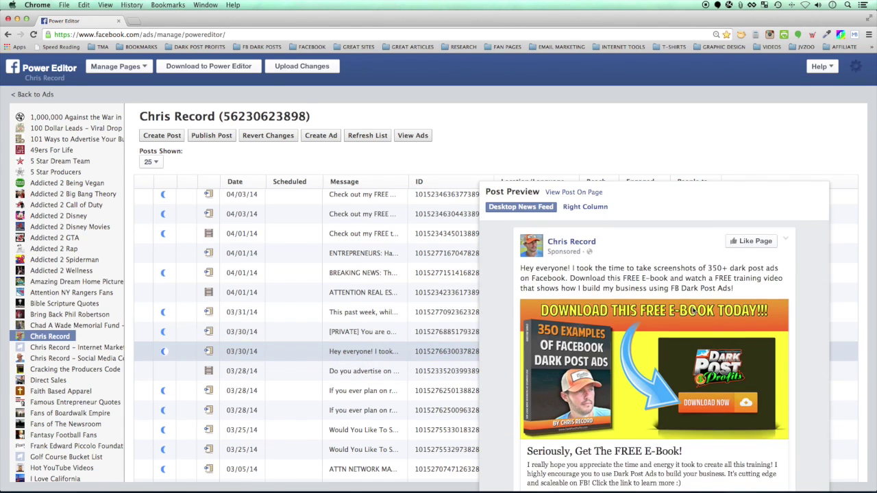
{"action": "scroll", "coordinate": [692, 312], "scroll_direction": "down", "scroll_amount": 2}
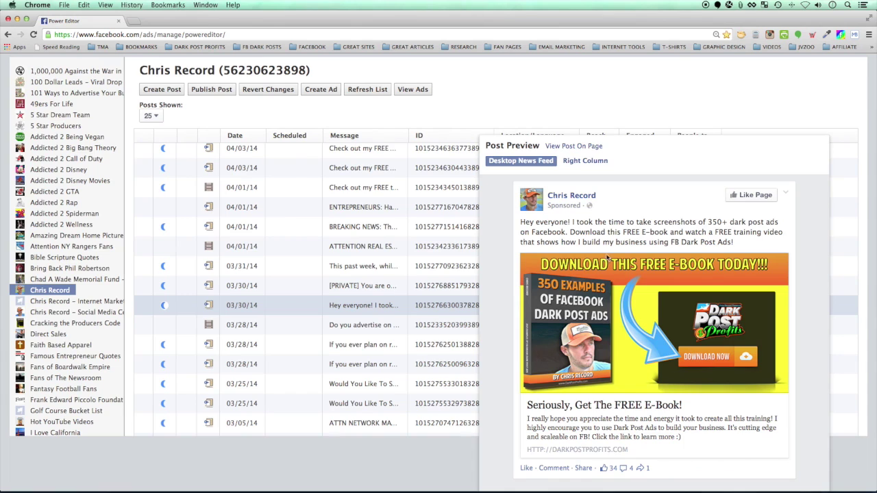
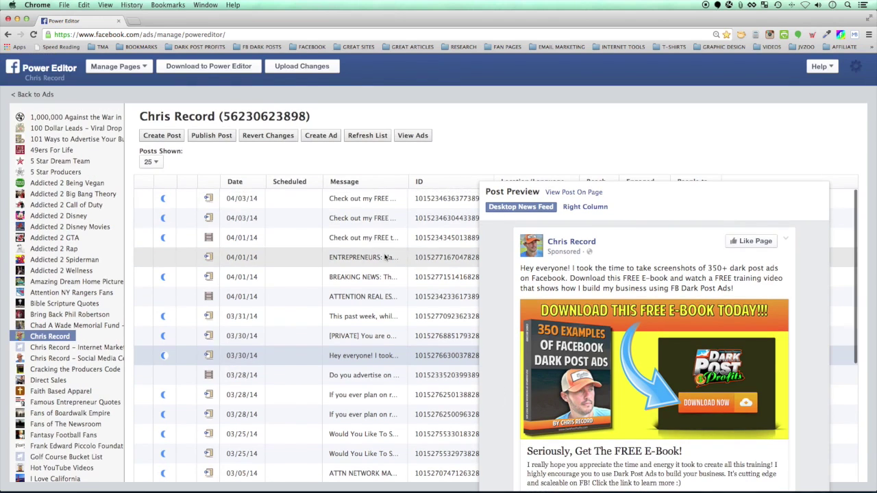
{"action": "left_click", "coordinate": [355, 198]}
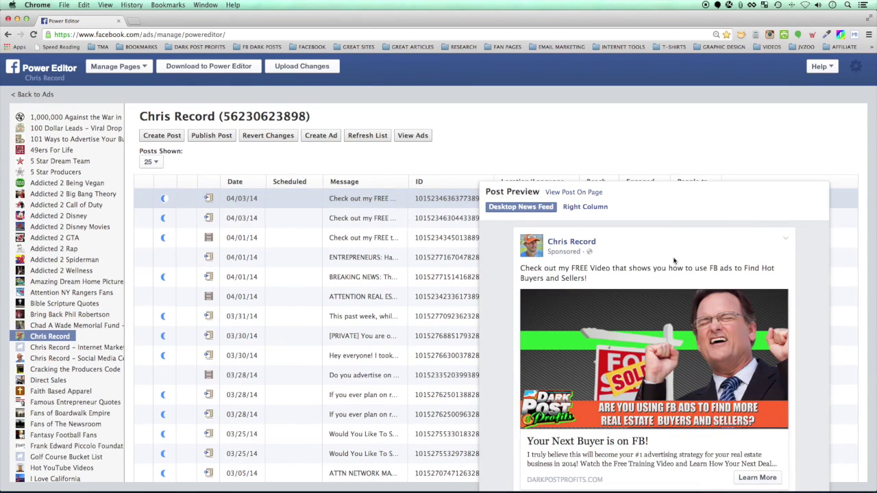
Compare the previews of the two 04/03/14 "Check out my FREE" posts.
{"action": "scroll", "coordinate": [700, 264], "scroll_direction": "down", "scroll_amount": 2}
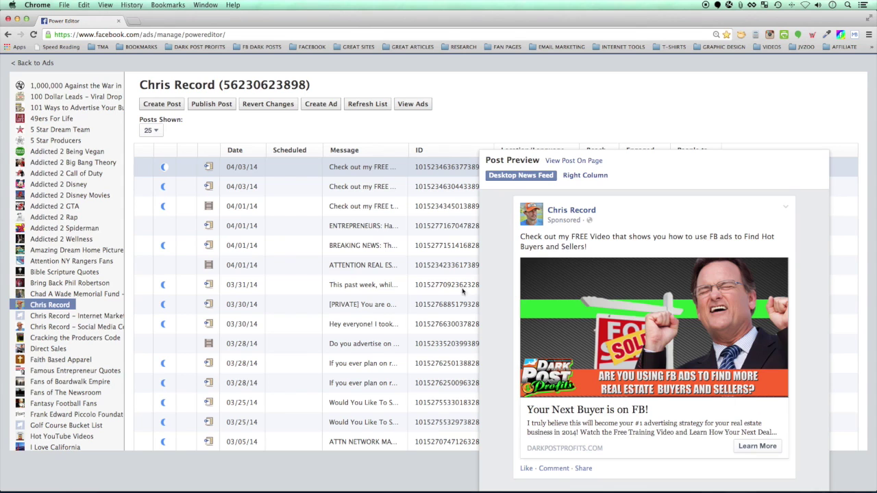
{"action": "scroll", "coordinate": [348, 192], "scroll_direction": "up", "scroll_amount": 1}
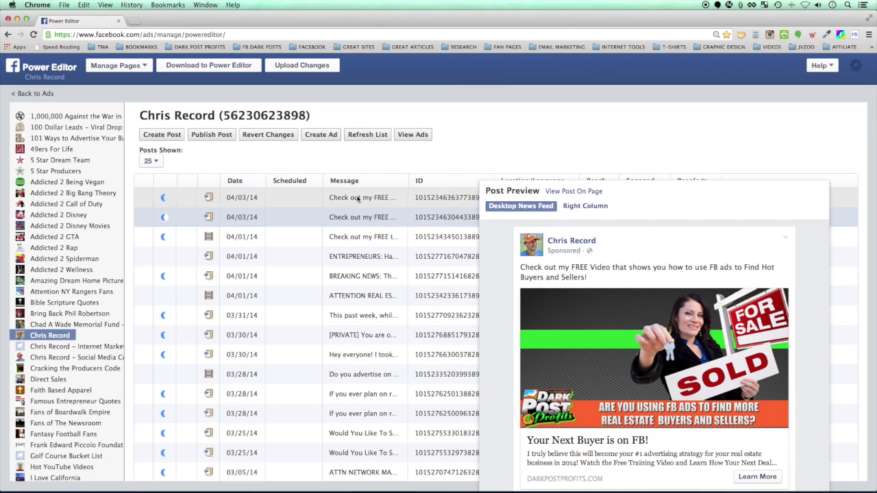
{"action": "mouse_move", "coordinate": [357, 197]}
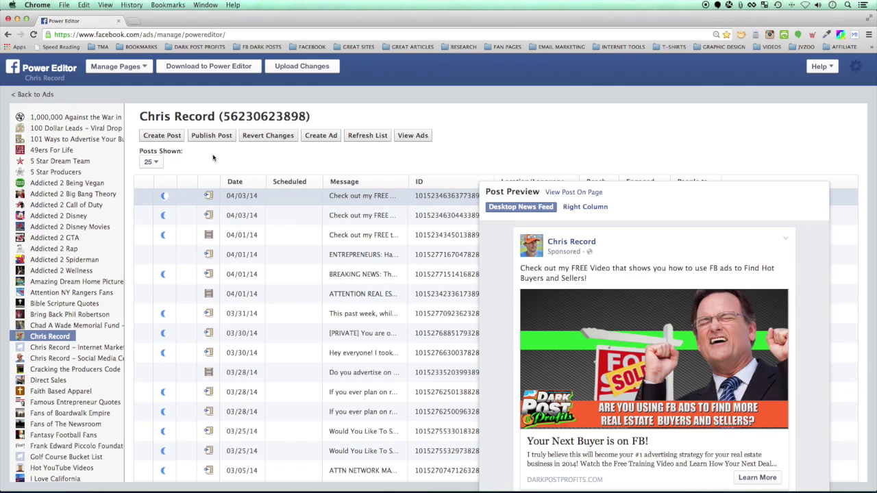
Switch from page management to the TMA LLC ad account and open its campaigns.
{"action": "left_click", "coordinate": [144, 67]}
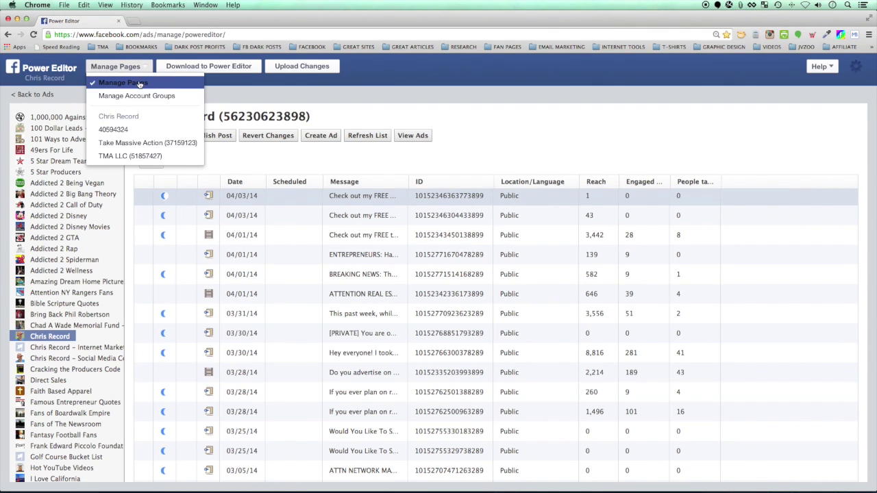
{"action": "left_click", "coordinate": [173, 157]}
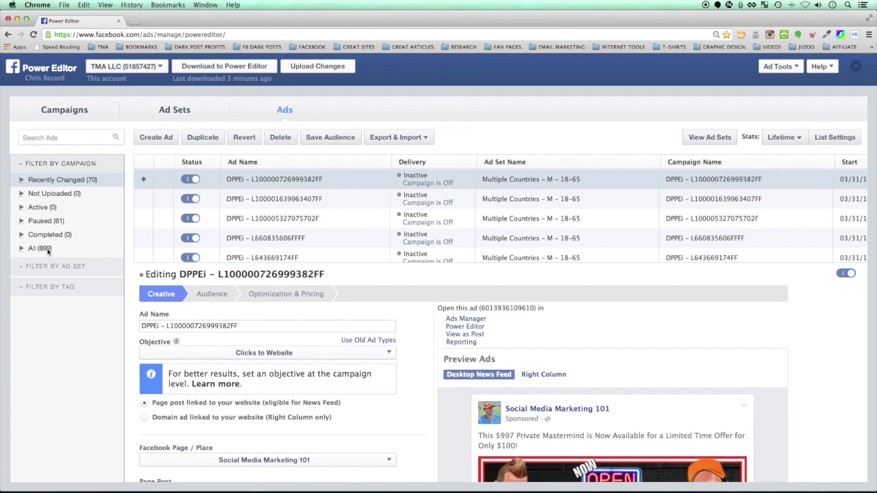
{"action": "left_click", "coordinate": [63, 110]}
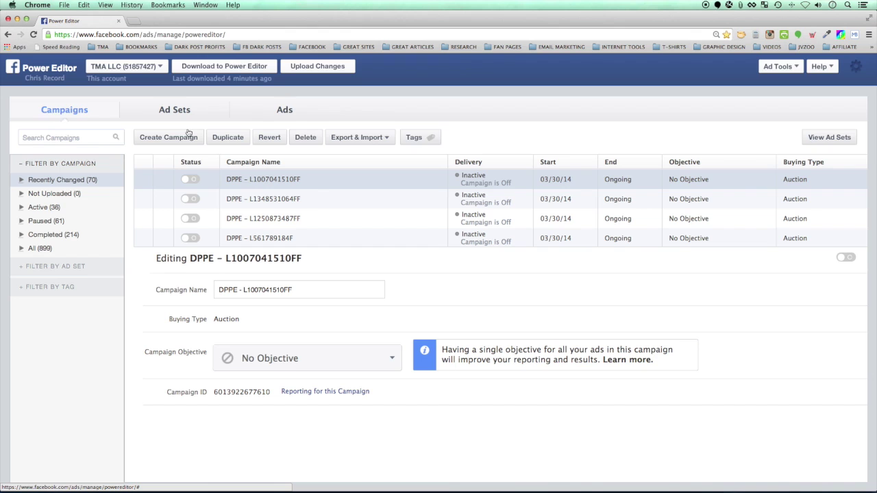
Create a campaign named "Example Campaign" with the Auction buying type and the Clicks to Website objective.
{"action": "left_click", "coordinate": [165, 137]}
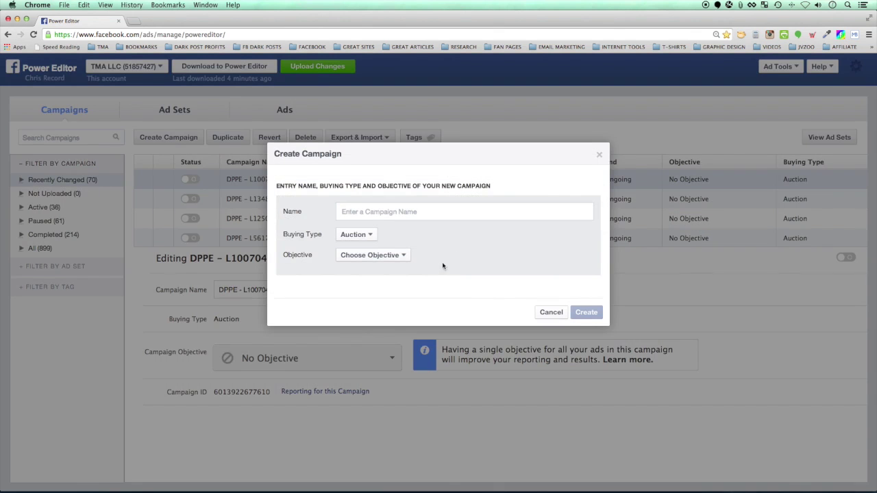
{"action": "type", "text": "Example Campa"}
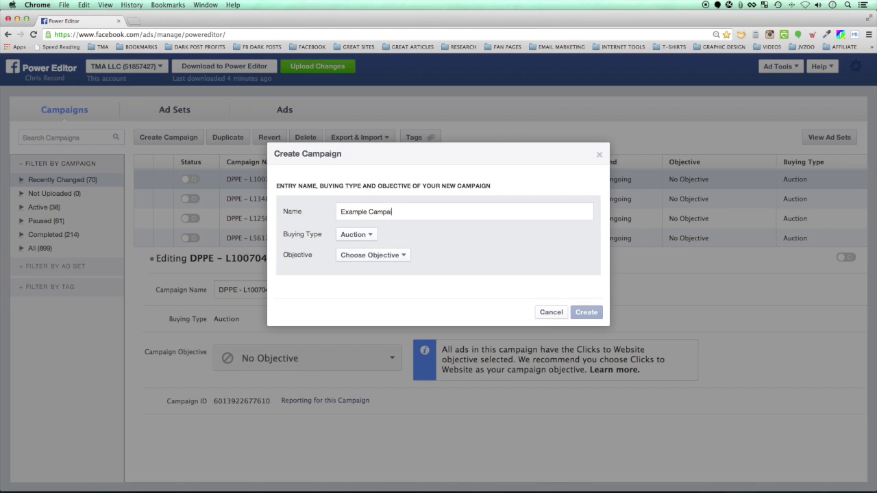
{"action": "left_click", "coordinate": [361, 235]}
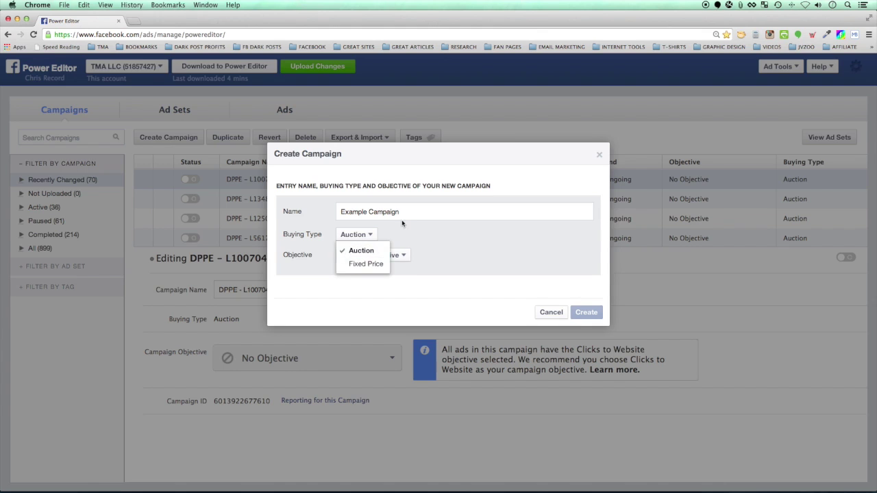
{"action": "left_click", "coordinate": [361, 251]}
{"action": "left_click", "coordinate": [401, 255]}
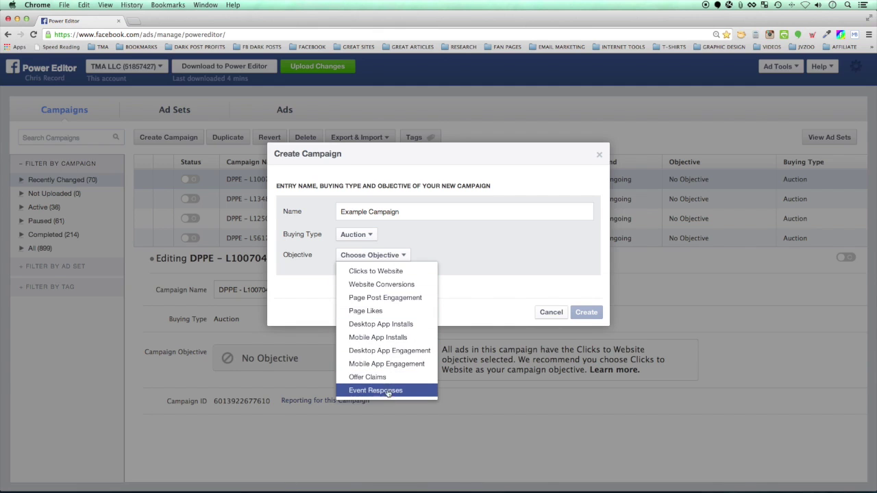
{"action": "left_click", "coordinate": [387, 273]}
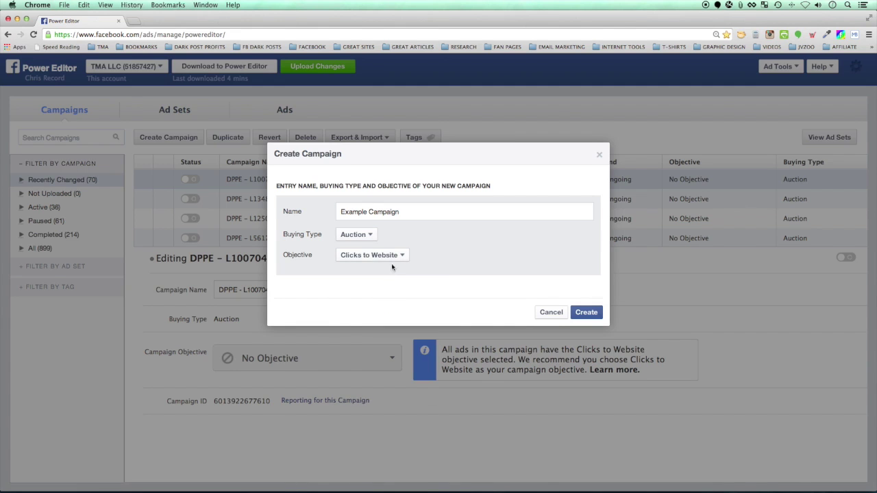
{"action": "left_click", "coordinate": [401, 256]}
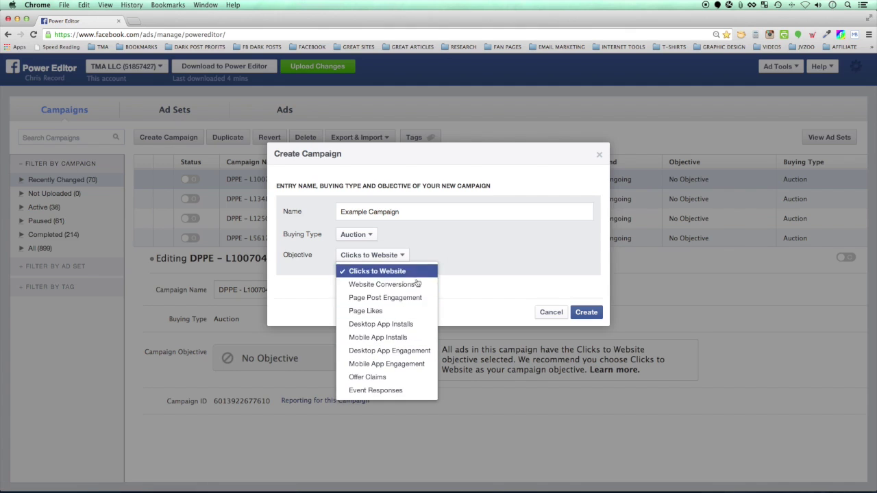
{"action": "left_click", "coordinate": [389, 256]}
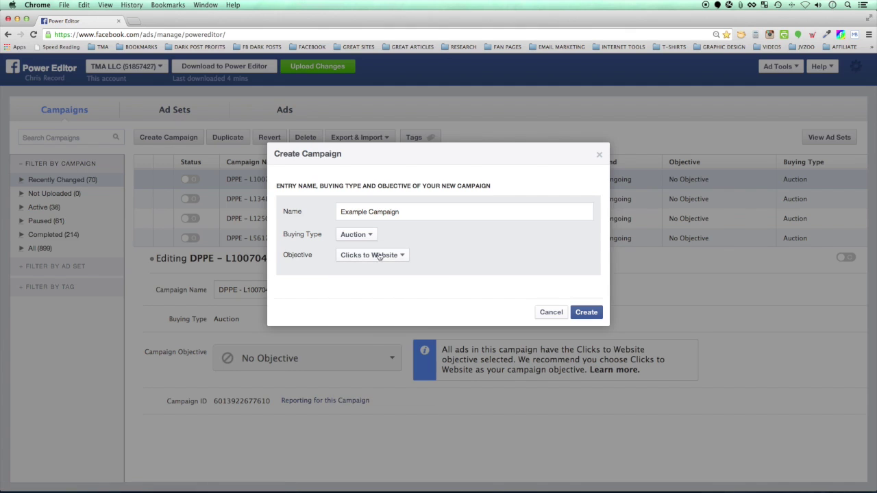
{"action": "left_click", "coordinate": [586, 312]}
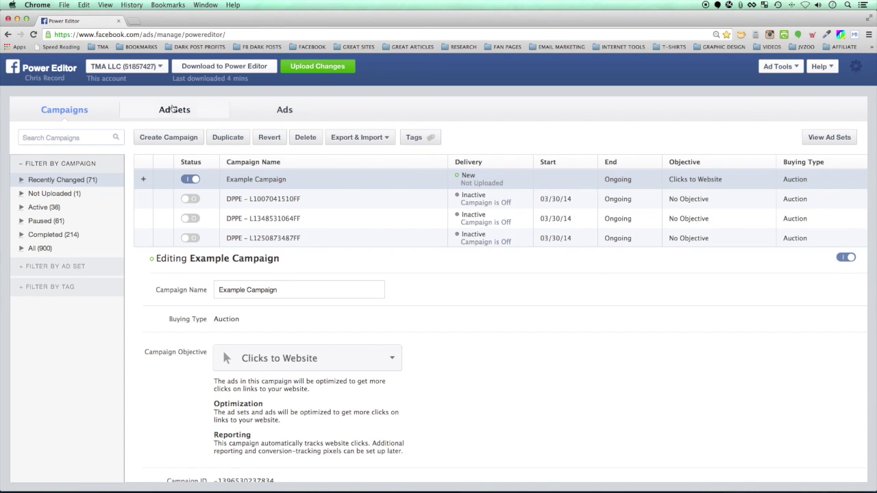
Start a new ad and assign it to the existing "Example Campaign".
{"action": "left_click", "coordinate": [285, 111]}
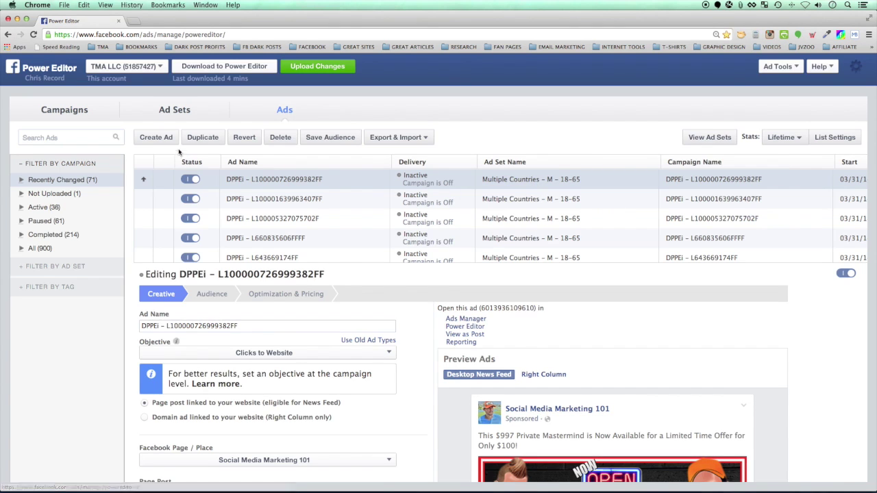
{"action": "left_click", "coordinate": [152, 138]}
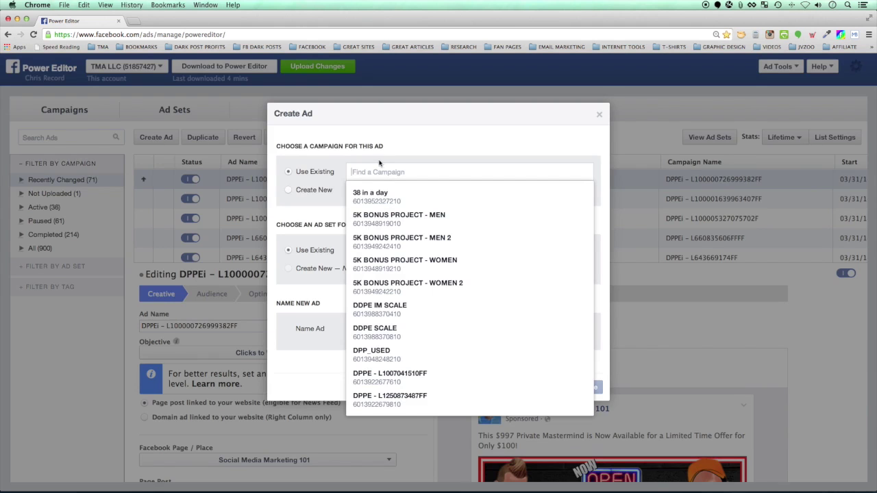
{"action": "left_click", "coordinate": [337, 181]}
{"action": "left_click", "coordinate": [381, 173]}
{"action": "type", "text": "exam"}
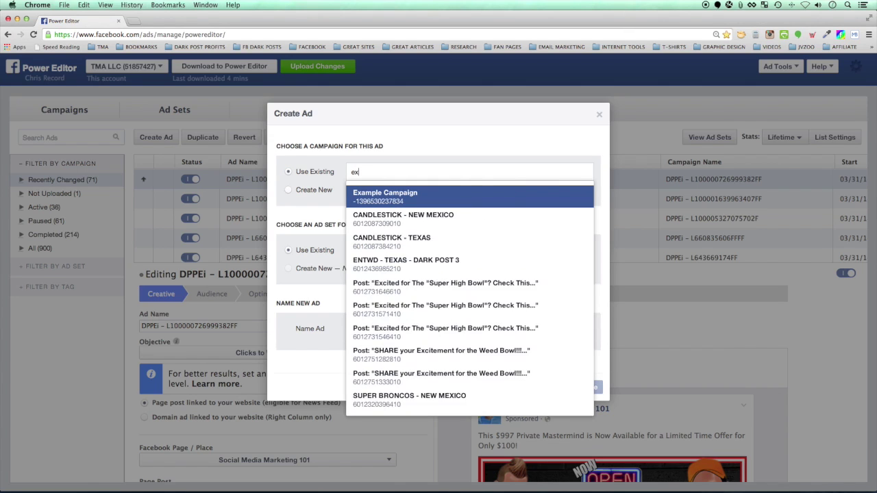
{"action": "left_click", "coordinate": [382, 196]}
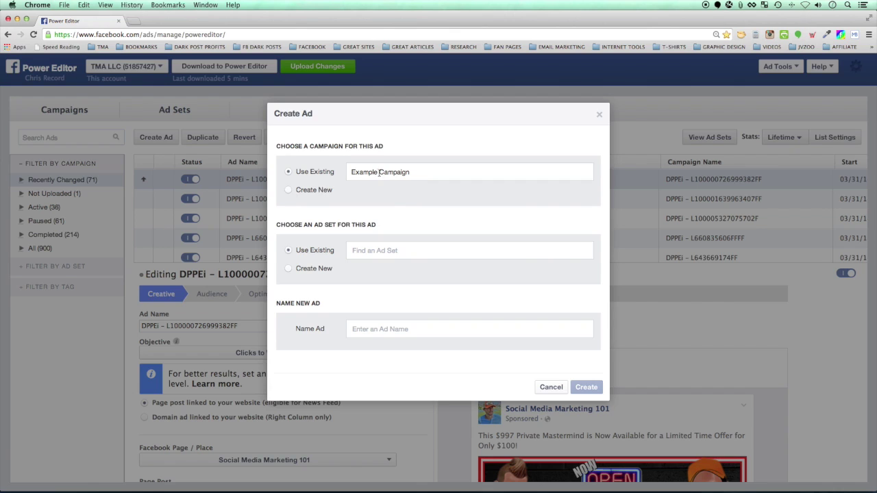
Add a new ad set named "Example", name the ad "Example Ad", and create it.
{"action": "left_click", "coordinate": [289, 269]}
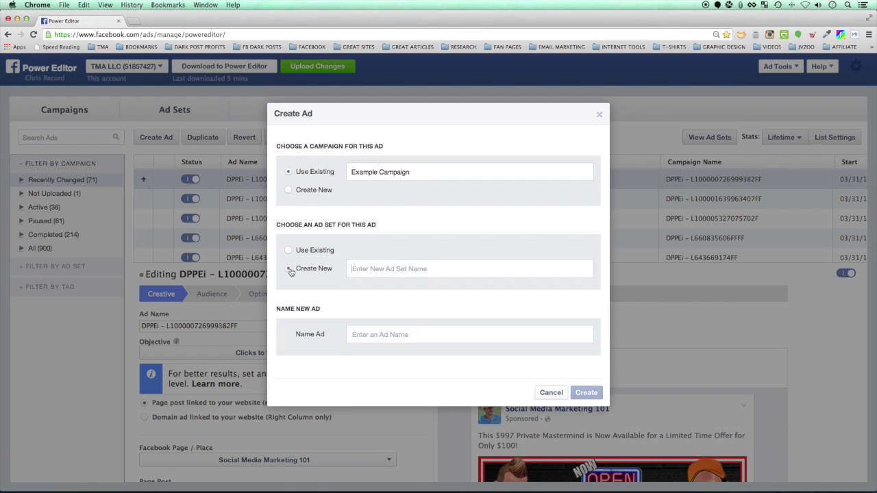
{"action": "type", "text": "Example"}
{"action": "left_click", "coordinate": [376, 333]}
{"action": "type", "text": "Exa"}
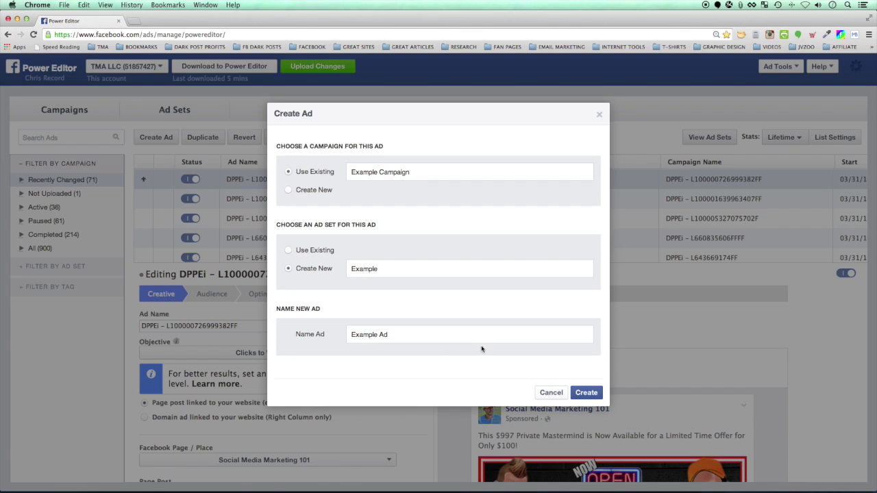
{"action": "left_click", "coordinate": [589, 393]}
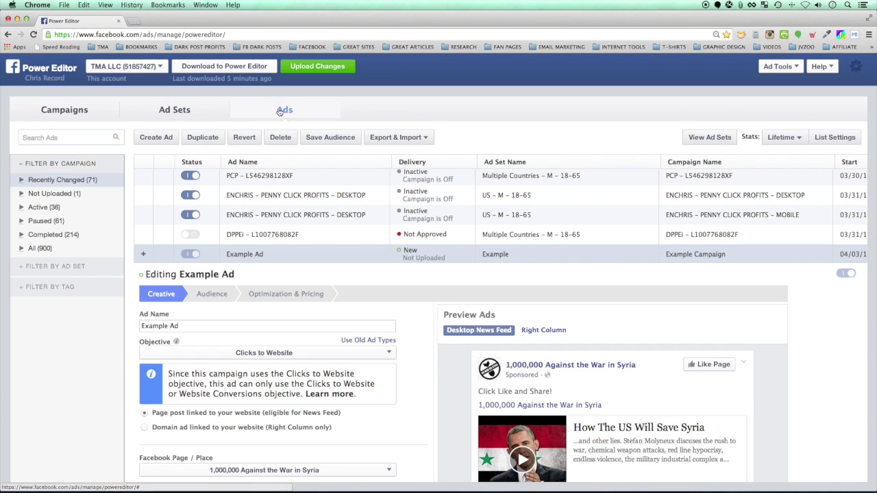
Enlarge the editing area of Example Ad and browse the page posts offered for its current Facebook page.
{"action": "scroll", "coordinate": [210, 329], "scroll_direction": "down", "scroll_amount": 1}
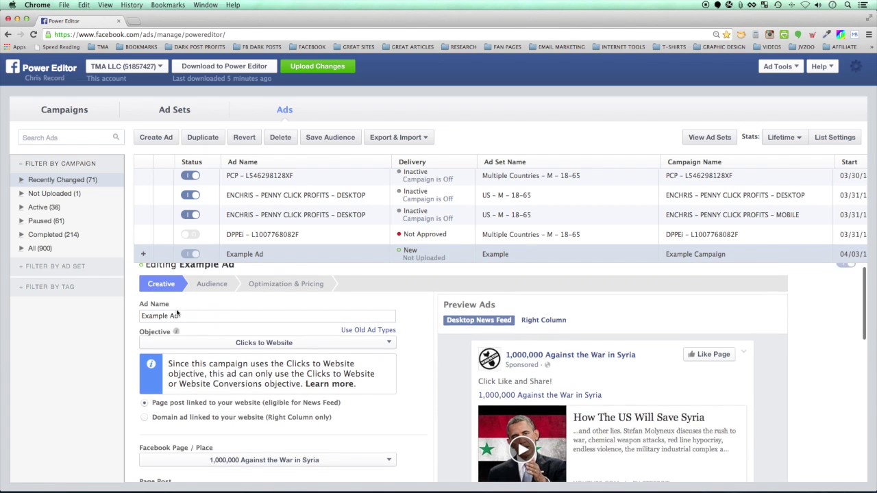
{"action": "left_click_drag", "start_coordinate": [358, 264], "coordinate": [356, 189]}
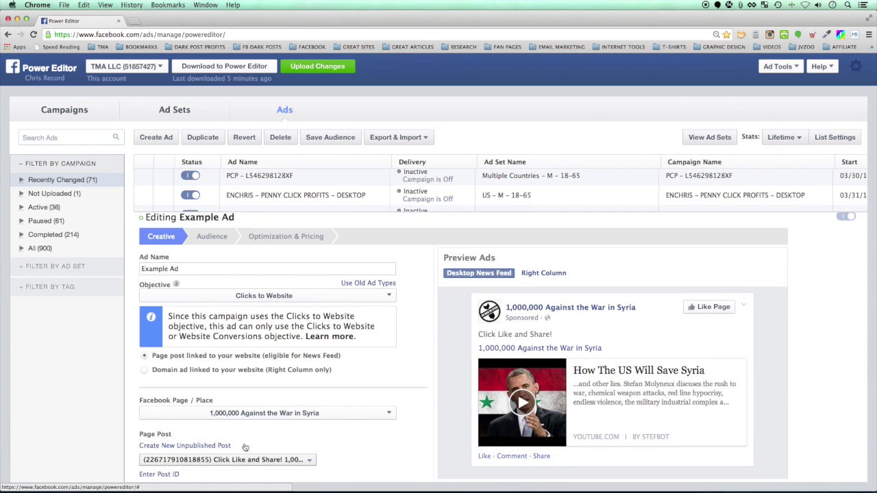
{"action": "left_click", "coordinate": [257, 413]}
{"action": "scroll", "coordinate": [257, 412], "scroll_direction": "down", "scroll_amount": 3}
{"action": "scroll", "coordinate": [257, 413], "scroll_direction": "down", "scroll_amount": 1}
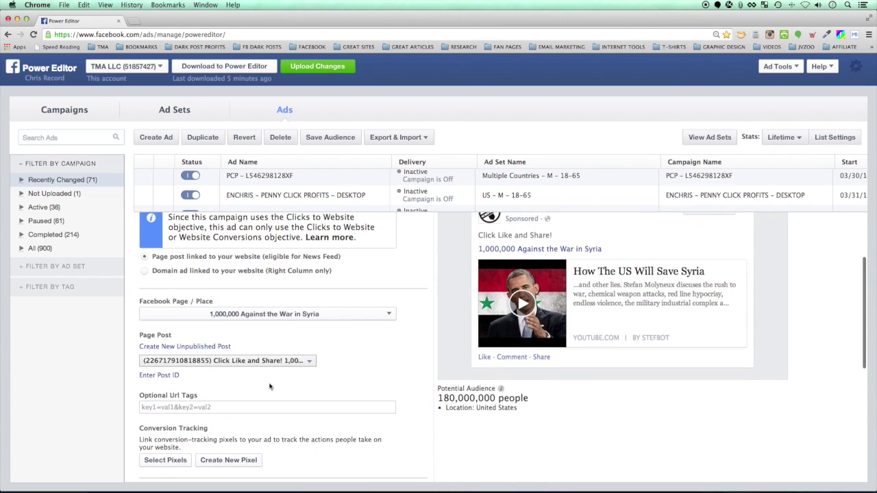
{"action": "left_click", "coordinate": [281, 361]}
{"action": "scroll", "coordinate": [218, 397], "scroll_direction": "down", "scroll_amount": 2}
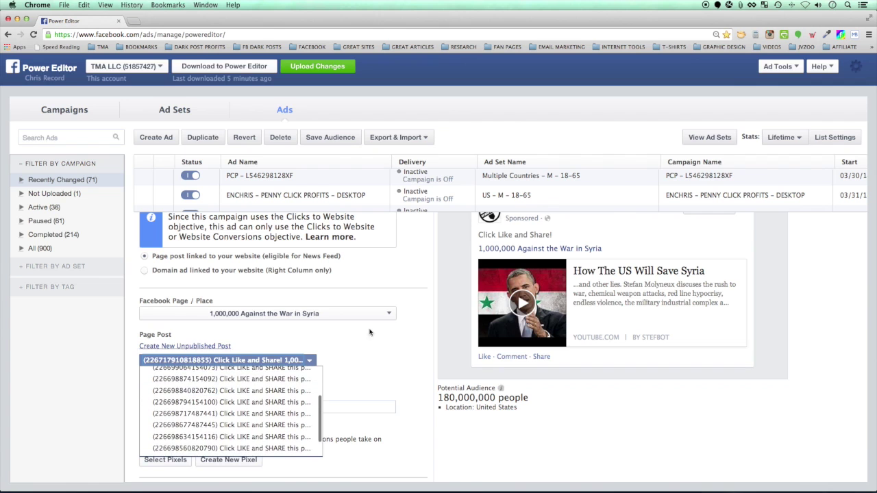
Set Example Ad's Facebook page to the account owner's own page.
{"action": "left_click", "coordinate": [301, 313]}
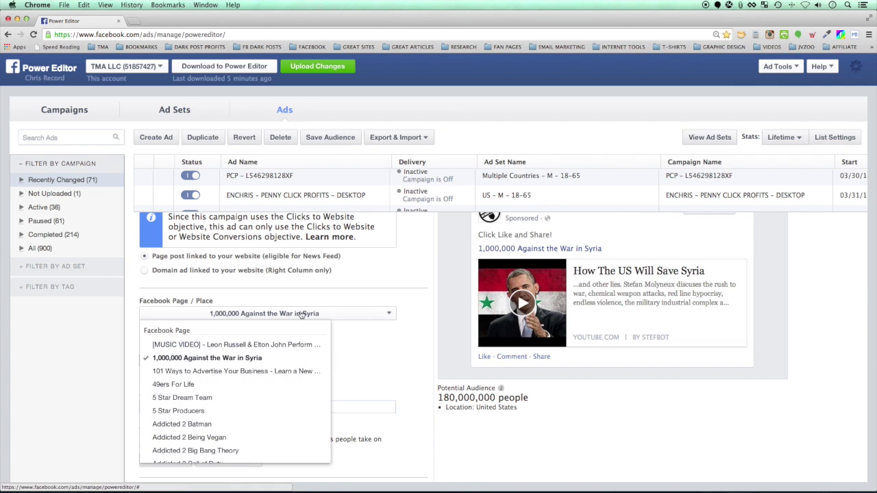
{"action": "scroll", "coordinate": [237, 380], "scroll_direction": "down", "scroll_amount": 5}
{"action": "scroll", "coordinate": [237, 383], "scroll_direction": "down", "scroll_amount": 3}
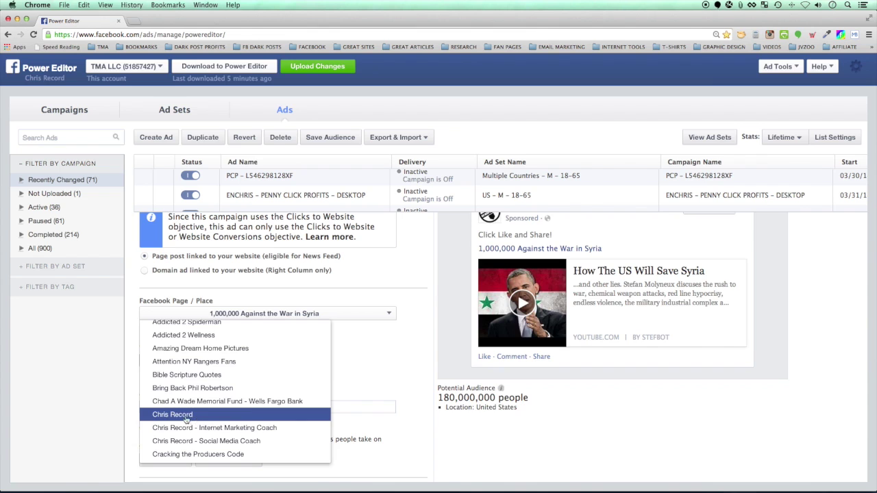
{"action": "left_click", "coordinate": [167, 415]}
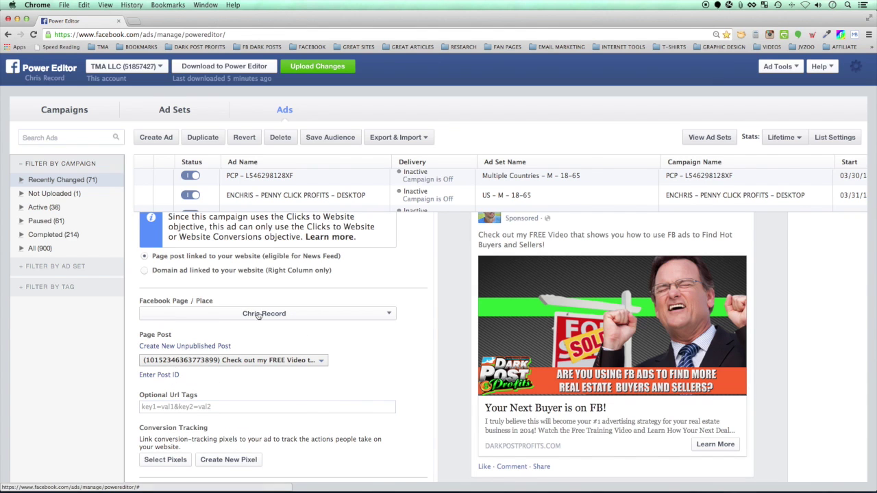
Review Example Ad's news feed preview, objective and Facebook page setting.
{"action": "scroll", "coordinate": [426, 325], "scroll_direction": "down", "scroll_amount": 1}
{"action": "scroll", "coordinate": [425, 328], "scroll_direction": "up", "scroll_amount": 3}
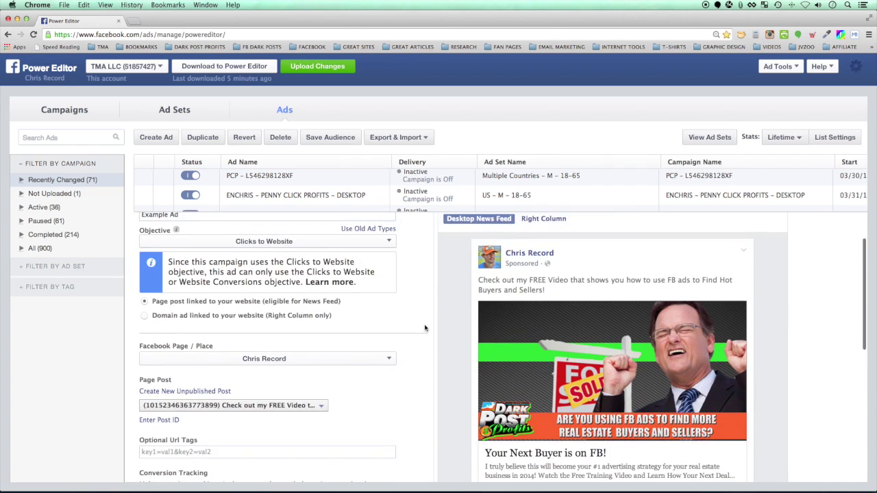
{"action": "scroll", "coordinate": [425, 328], "scroll_direction": "up", "scroll_amount": 2}
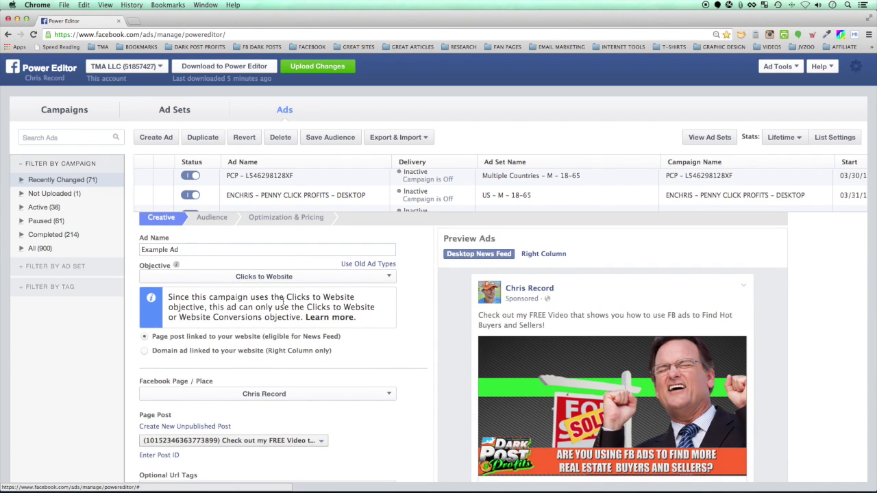
{"action": "scroll", "coordinate": [286, 318], "scroll_direction": "down", "scroll_amount": 5}
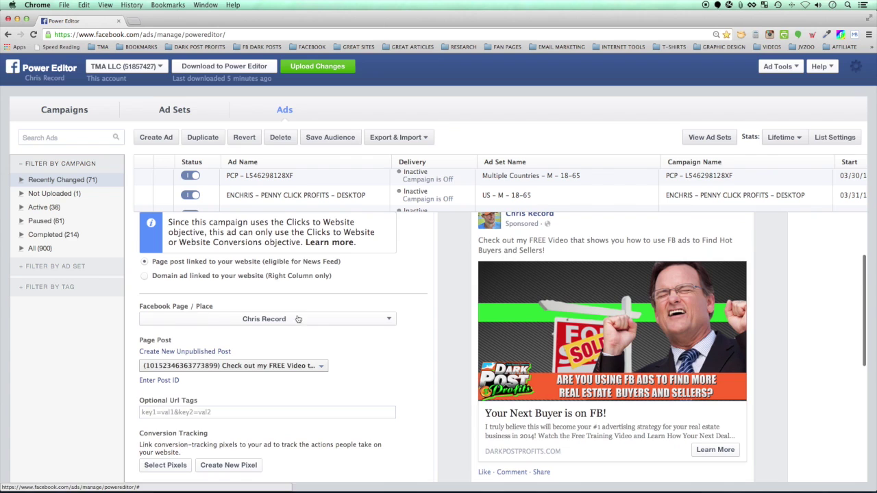
{"action": "left_click", "coordinate": [285, 319]}
{"action": "left_click", "coordinate": [422, 308]}
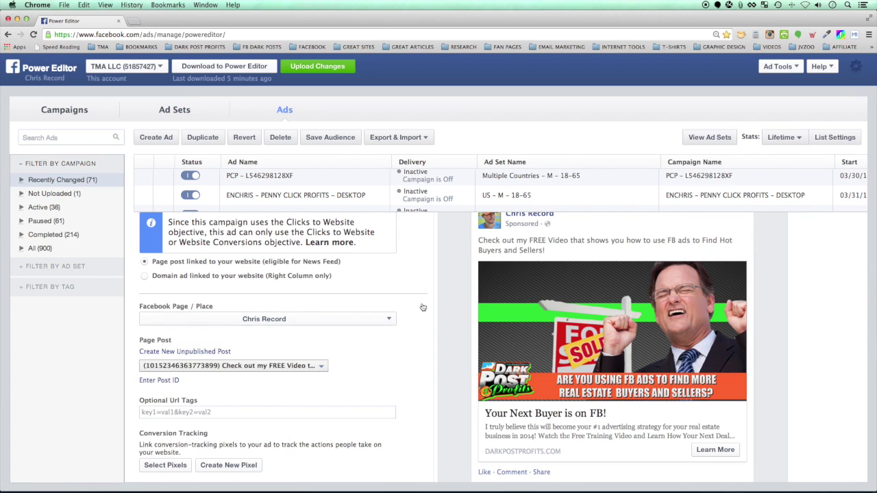
Compare the unpublished "Check out my FREE Video" posts in Example Ad's preview and set its page post to the "Check out my FREE training" video post.
{"action": "left_click", "coordinate": [237, 366]}
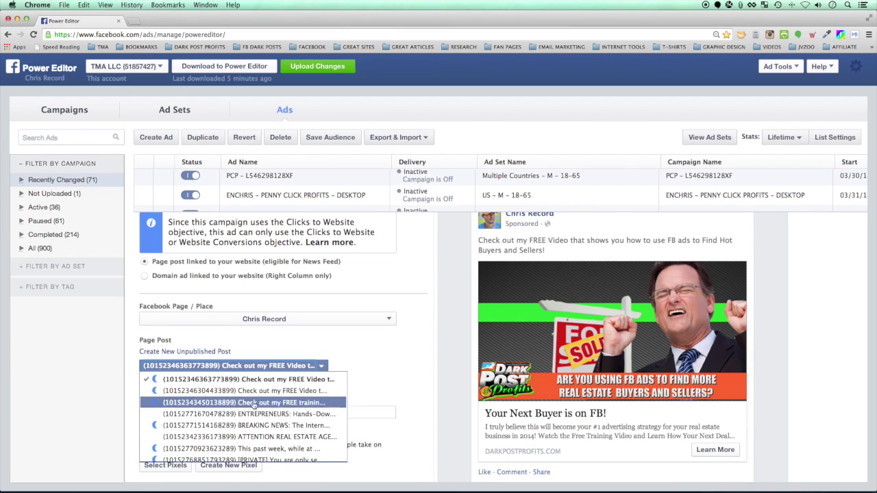
{"action": "left_click", "coordinate": [272, 395]}
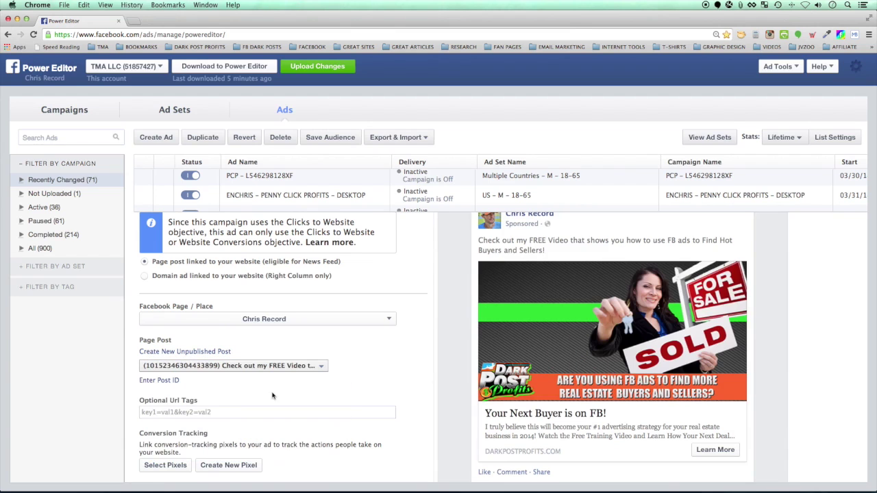
{"action": "left_click", "coordinate": [274, 369]}
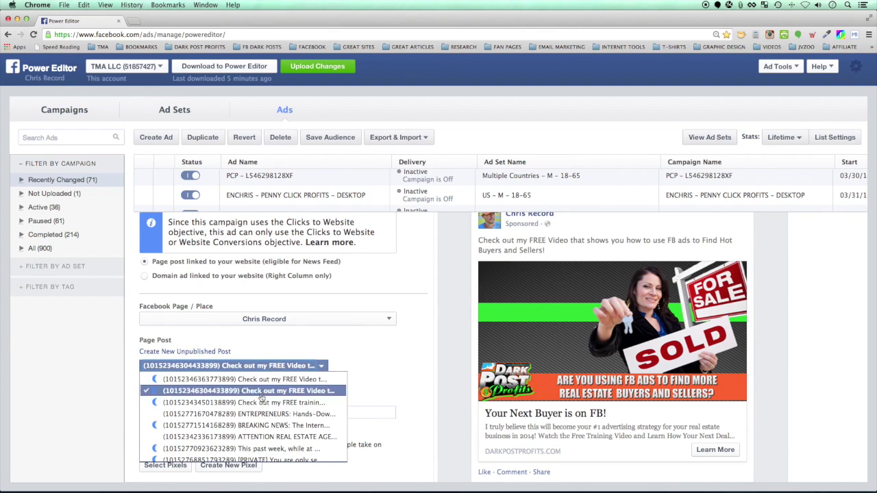
{"action": "left_click", "coordinate": [260, 401]}
{"action": "left_click", "coordinate": [279, 367]}
{"action": "left_click", "coordinate": [269, 380]}
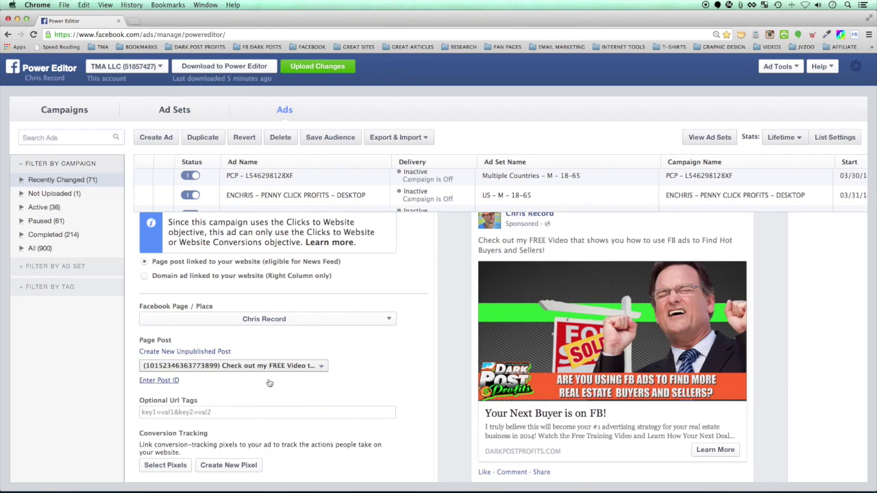
{"action": "left_click", "coordinate": [272, 370]}
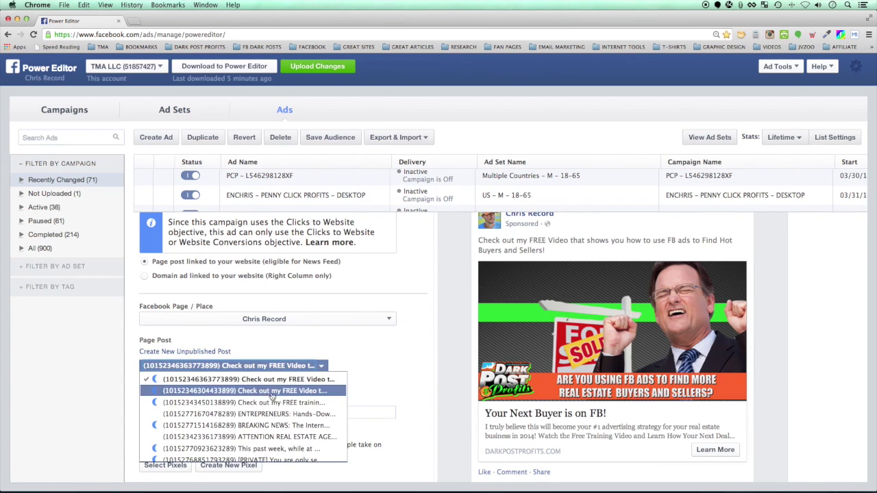
{"action": "left_click", "coordinate": [271, 401]}
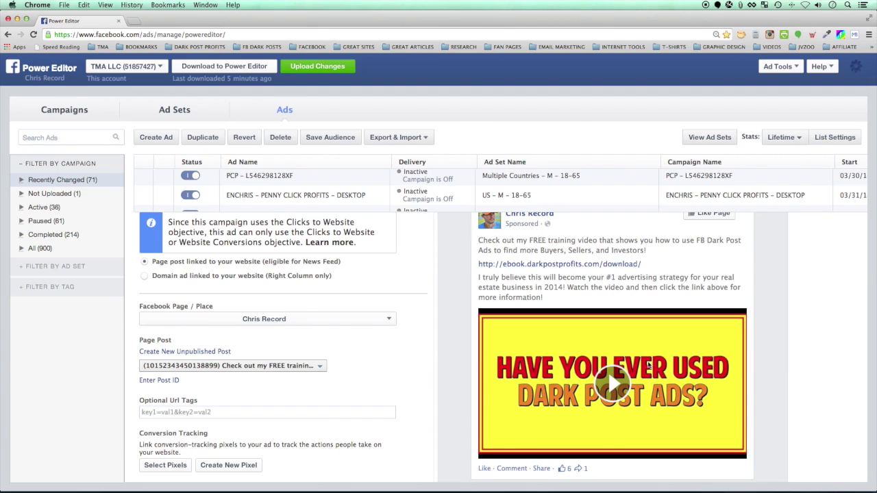
Set Example Ad's placement to News Feed (Desktop Only).
{"action": "scroll", "coordinate": [409, 374], "scroll_direction": "down", "scroll_amount": 2}
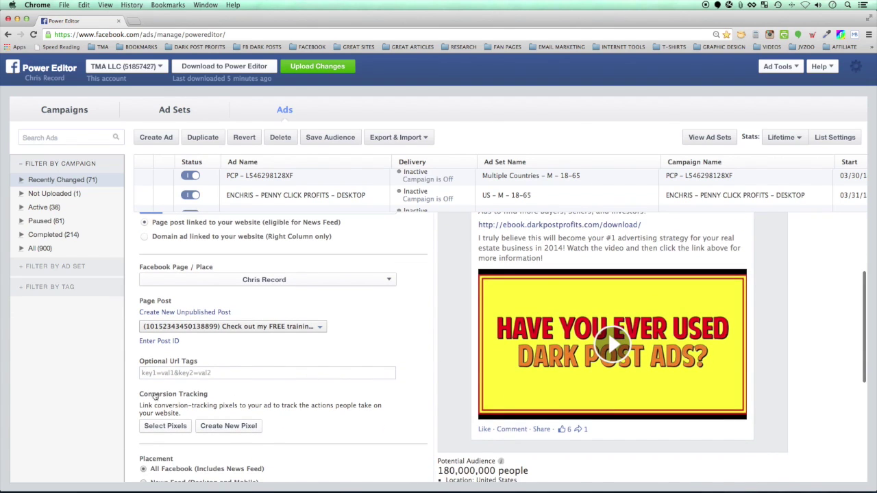
{"action": "scroll", "coordinate": [419, 378], "scroll_direction": "down", "scroll_amount": 6}
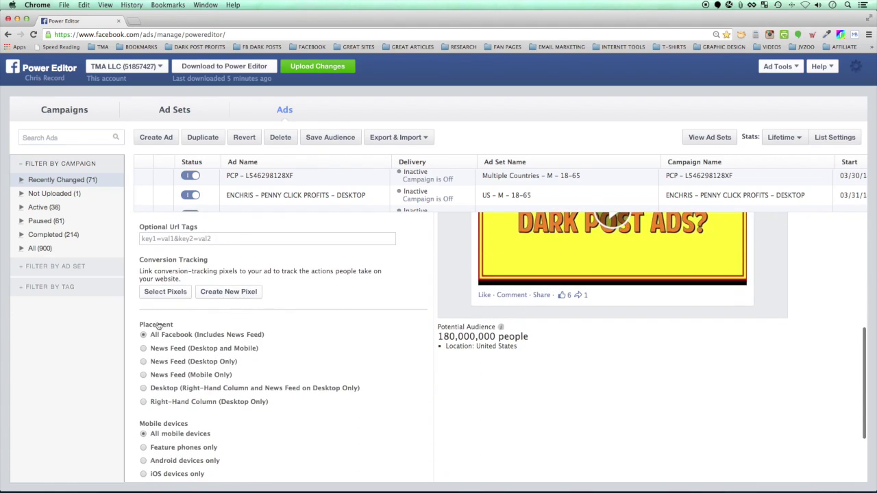
{"action": "left_click", "coordinate": [143, 363]}
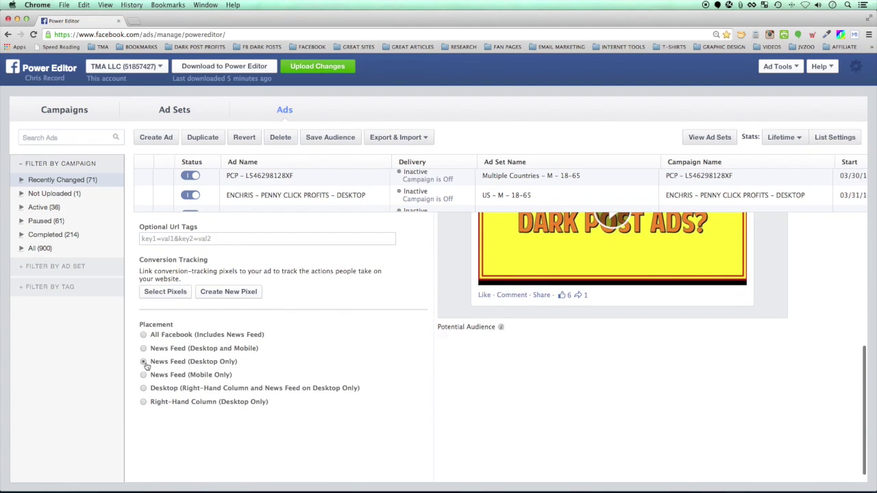
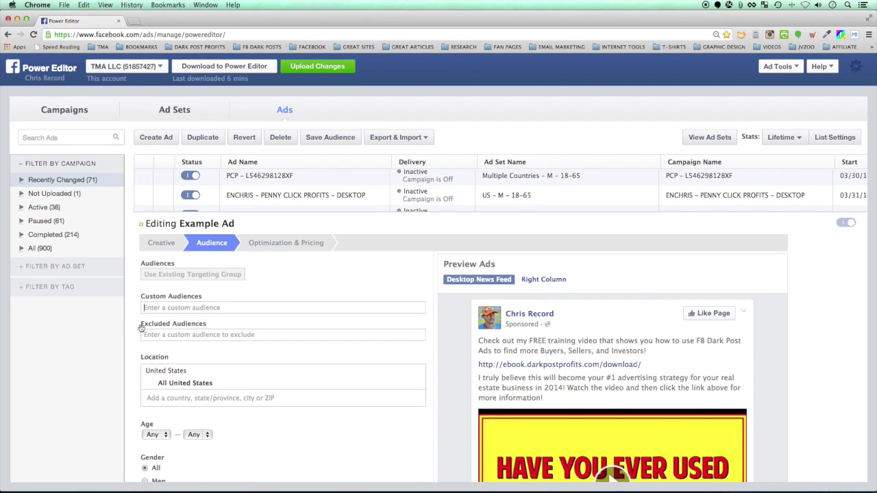
Set Example Ad's minimum audience age to 18 and keep the maximum age at Any.
{"action": "scroll", "coordinate": [282, 411], "scroll_direction": "down", "scroll_amount": 4}
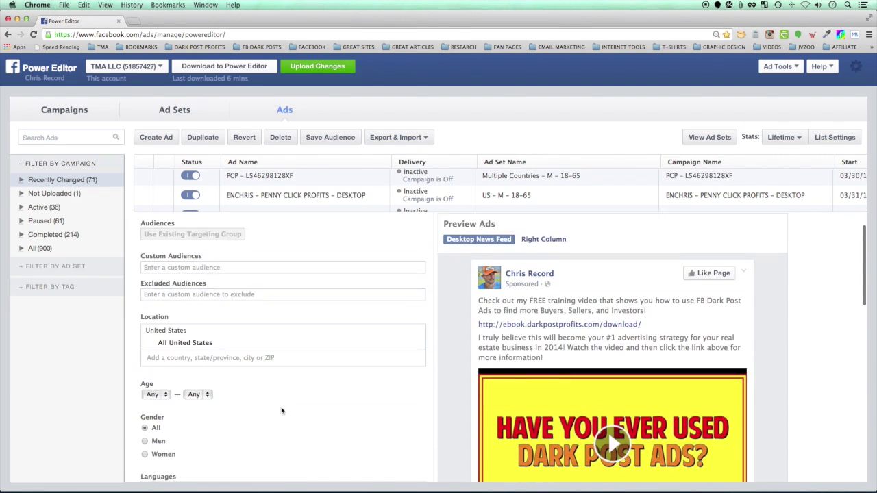
{"action": "left_click", "coordinate": [158, 309]}
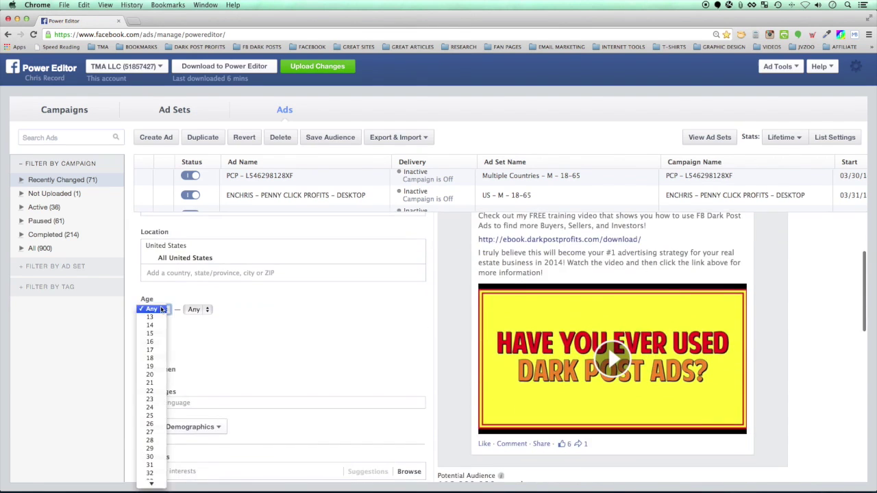
{"action": "left_click", "coordinate": [153, 357]}
{"action": "left_click", "coordinate": [203, 310]}
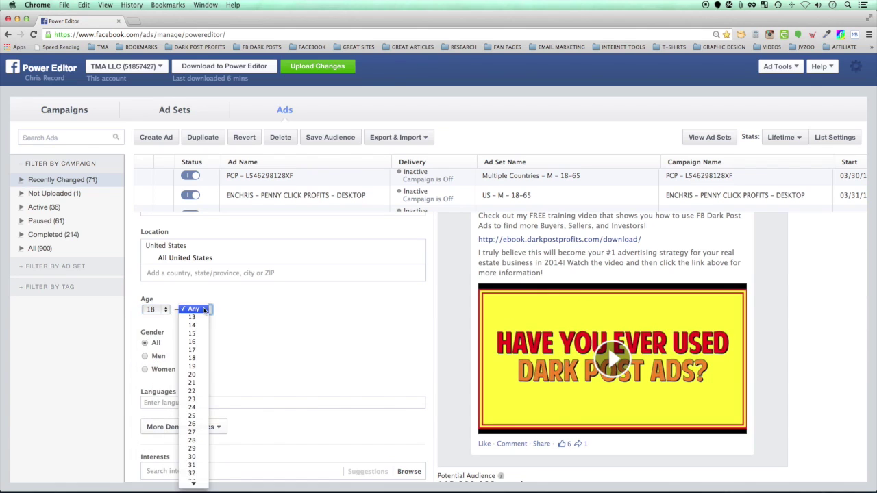
{"action": "left_click", "coordinate": [357, 350]}
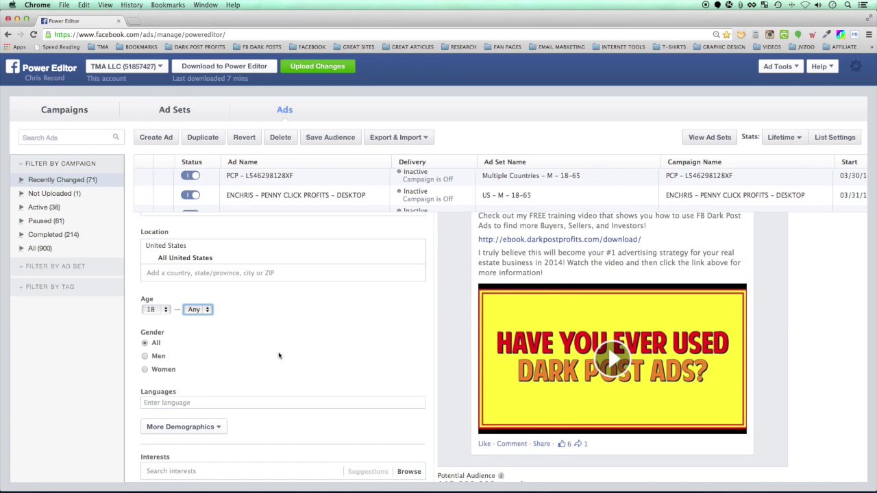
Search the audience interests for "internet marketing" and add Internet Marketing Conference to Example Ad's targeting.
{"action": "scroll", "coordinate": [271, 357], "scroll_direction": "down", "scroll_amount": 5}
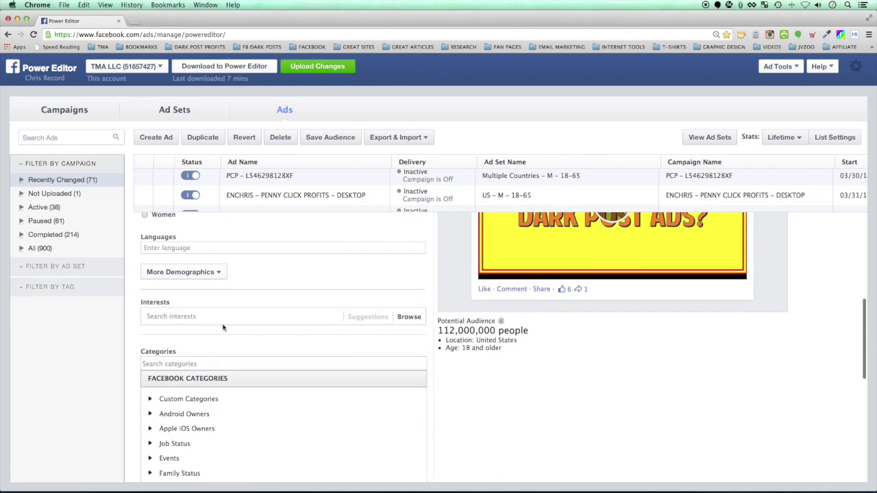
{"action": "left_click", "coordinate": [191, 315]}
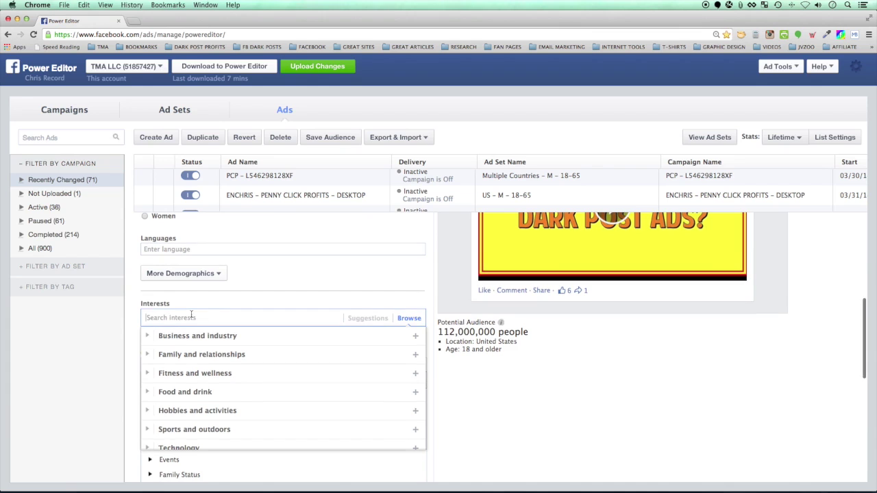
{"action": "type", "text": "internet"}
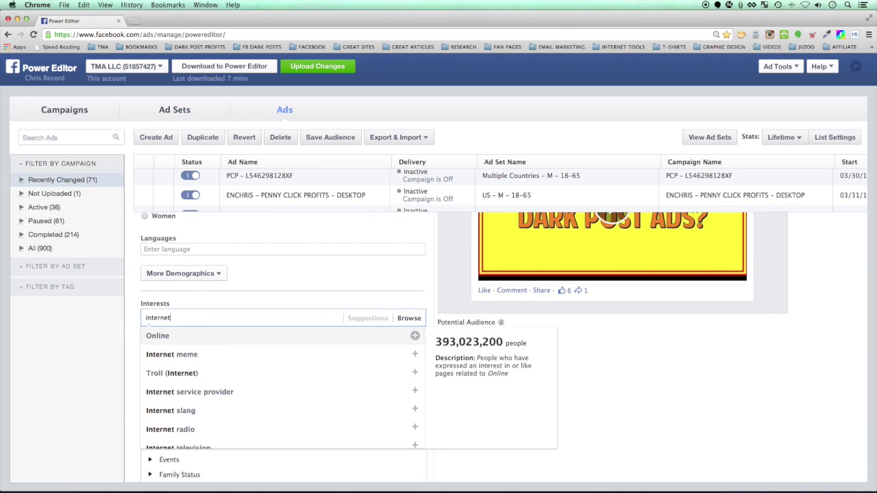
{"action": "type", "text": " marketin"}
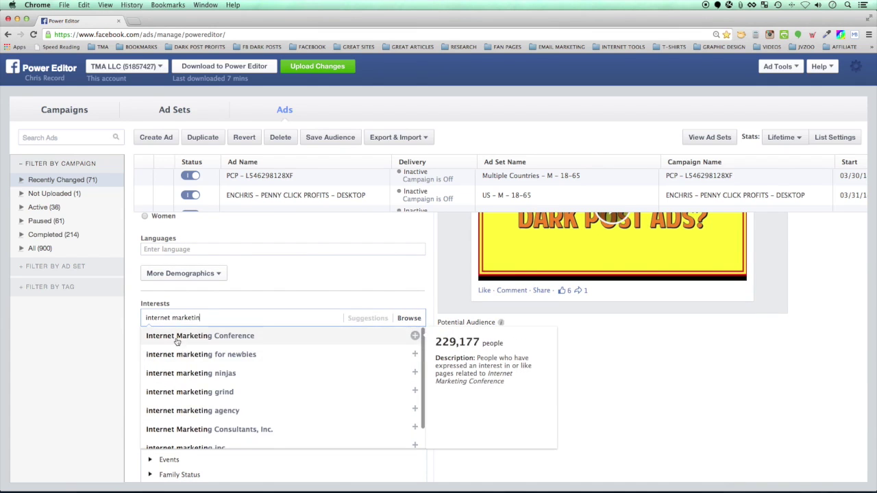
{"action": "left_click", "coordinate": [177, 337]}
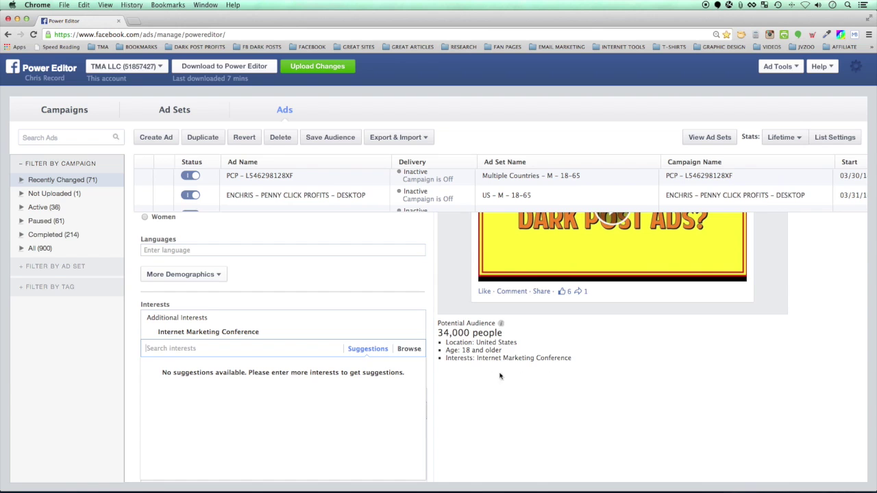
Examine the rest of Example Ad's audience settings, including categories, connections, location and age.
{"action": "scroll", "coordinate": [428, 356], "scroll_direction": "down", "scroll_amount": 5}
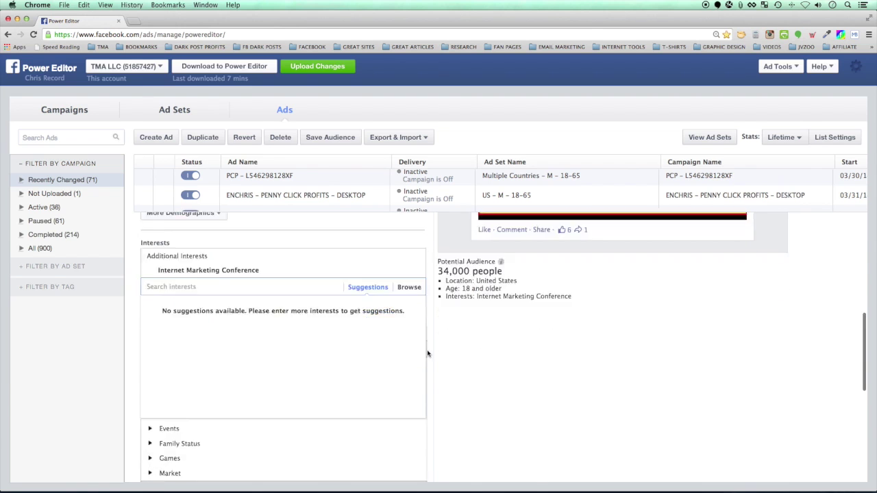
{"action": "scroll", "coordinate": [308, 377], "scroll_direction": "down", "scroll_amount": 2}
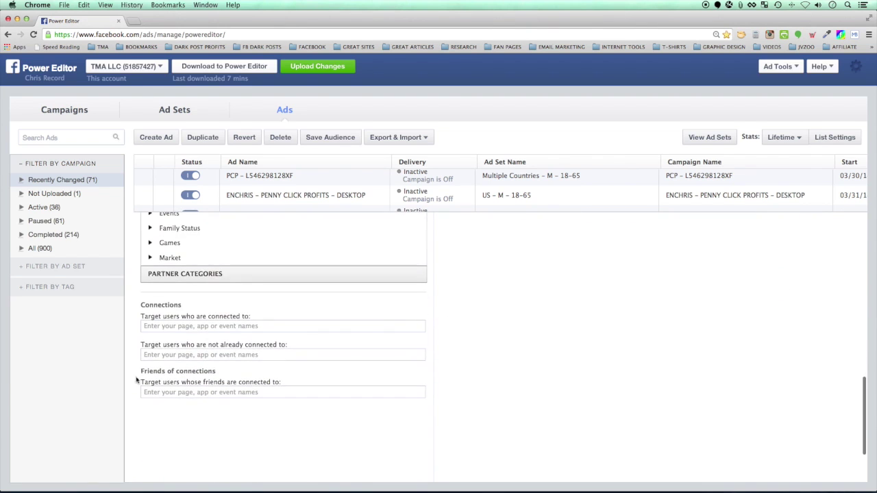
{"action": "scroll", "coordinate": [198, 401], "scroll_direction": "down", "scroll_amount": 2}
{"action": "scroll", "coordinate": [199, 400], "scroll_direction": "up", "scroll_amount": 10}
{"action": "scroll", "coordinate": [200, 398], "scroll_direction": "up", "scroll_amount": 2}
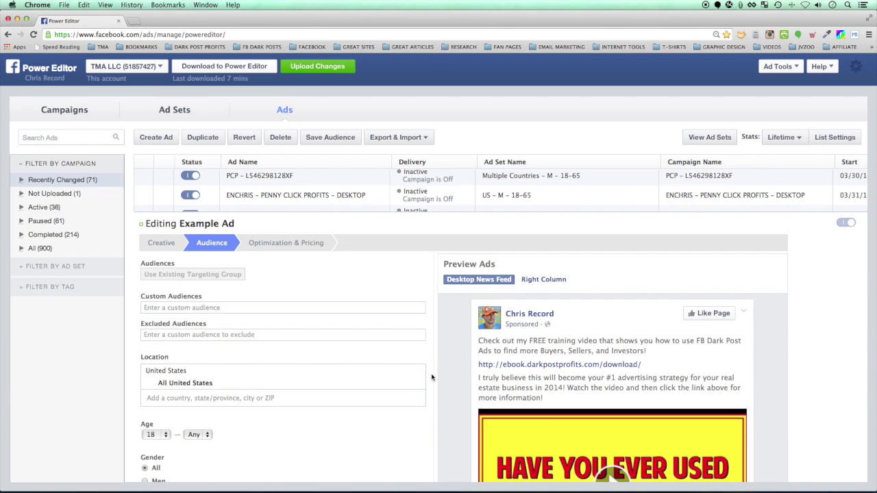
{"action": "scroll", "coordinate": [425, 398], "scroll_direction": "down", "scroll_amount": 2}
{"action": "scroll", "coordinate": [430, 377], "scroll_direction": "up", "scroll_amount": 1}
{"action": "scroll", "coordinate": [430, 376], "scroll_direction": "up", "scroll_amount": 1}
{"action": "scroll", "coordinate": [431, 376], "scroll_direction": "down", "scroll_amount": 2}
{"action": "scroll", "coordinate": [431, 377], "scroll_direction": "up", "scroll_amount": 2}
Review Example Ad's optimization and pricing options, its news feed preview and its potential audience summary.
{"action": "left_click", "coordinate": [271, 245]}
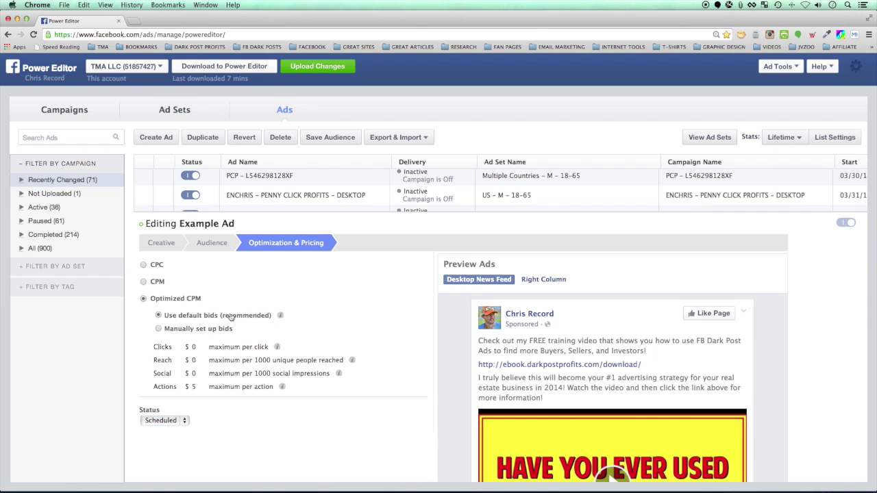
{"action": "scroll", "coordinate": [467, 347], "scroll_direction": "down", "scroll_amount": 3}
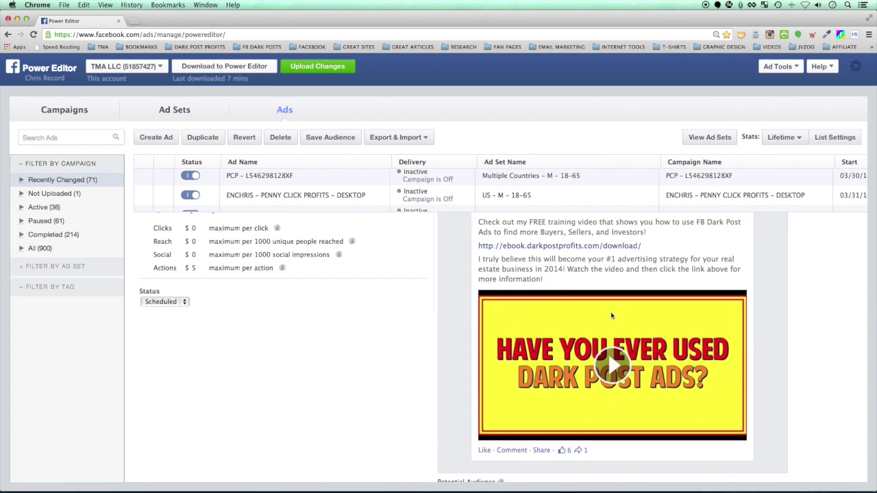
{"action": "scroll", "coordinate": [473, 344], "scroll_direction": "up", "scroll_amount": 2}
{"action": "scroll", "coordinate": [457, 344], "scroll_direction": "down", "scroll_amount": 3}
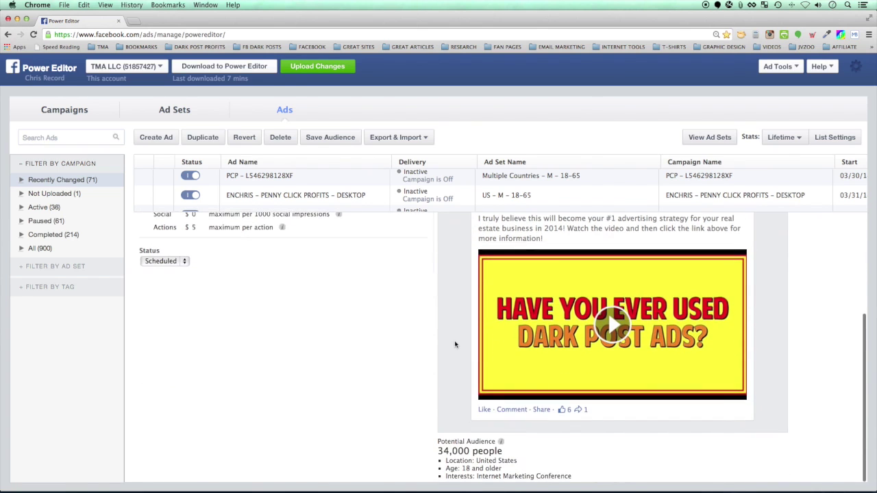
{"action": "scroll", "coordinate": [455, 344], "scroll_direction": "up", "scroll_amount": 2}
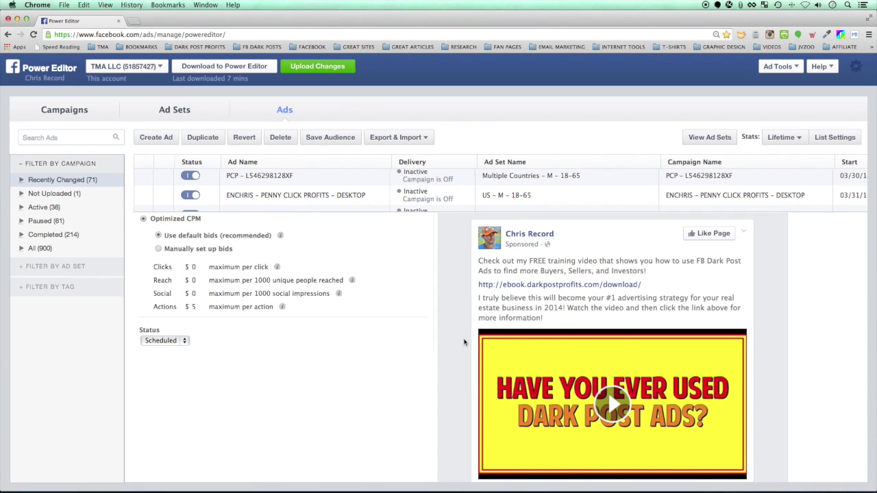
{"action": "scroll", "coordinate": [464, 342], "scroll_direction": "down", "scroll_amount": 2}
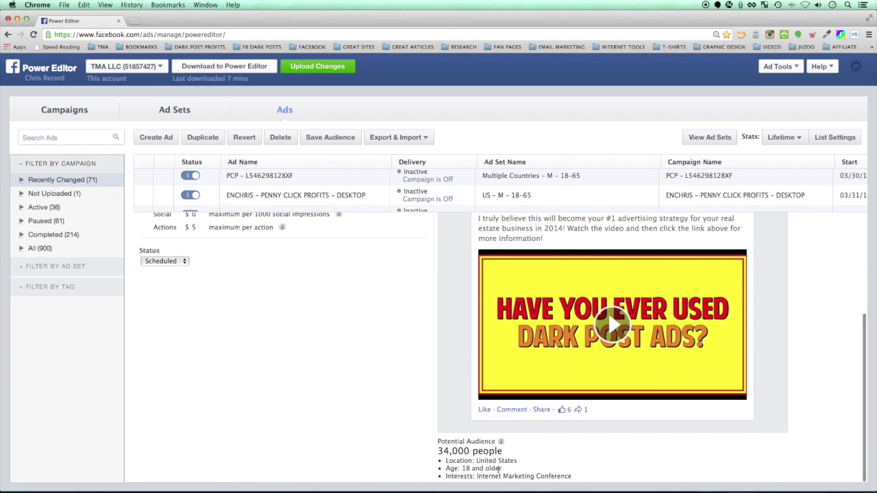
{"action": "scroll", "coordinate": [454, 369], "scroll_direction": "up", "scroll_amount": 4}
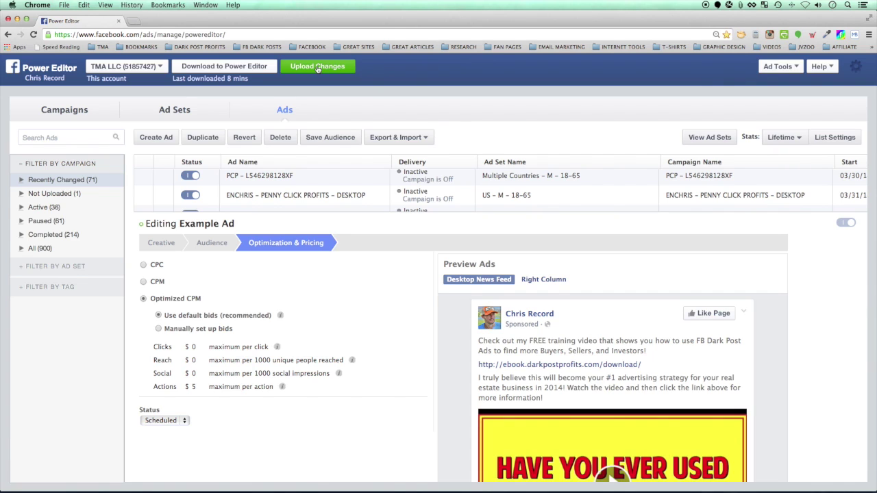
{"action": "scroll", "coordinate": [447, 339], "scroll_direction": "down", "scroll_amount": 1}
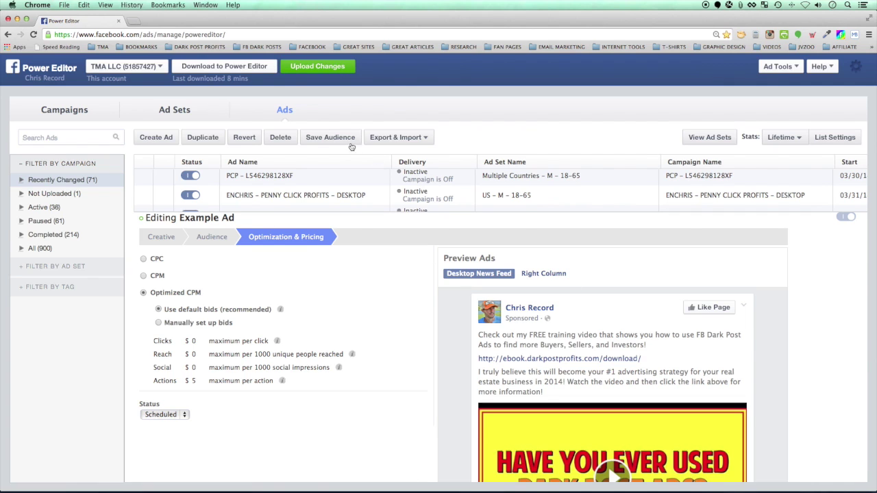
Select the existing ad "PCP – L546298128XF" in the ads list.
{"action": "left_click", "coordinate": [265, 178]}
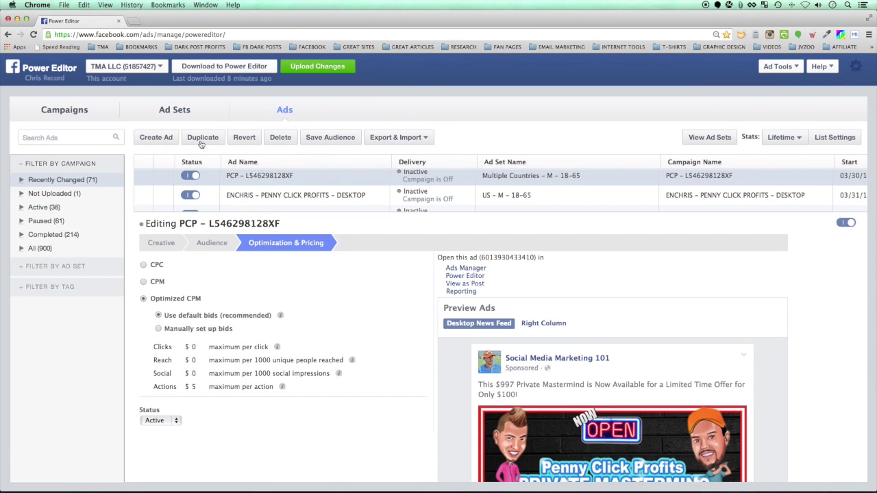